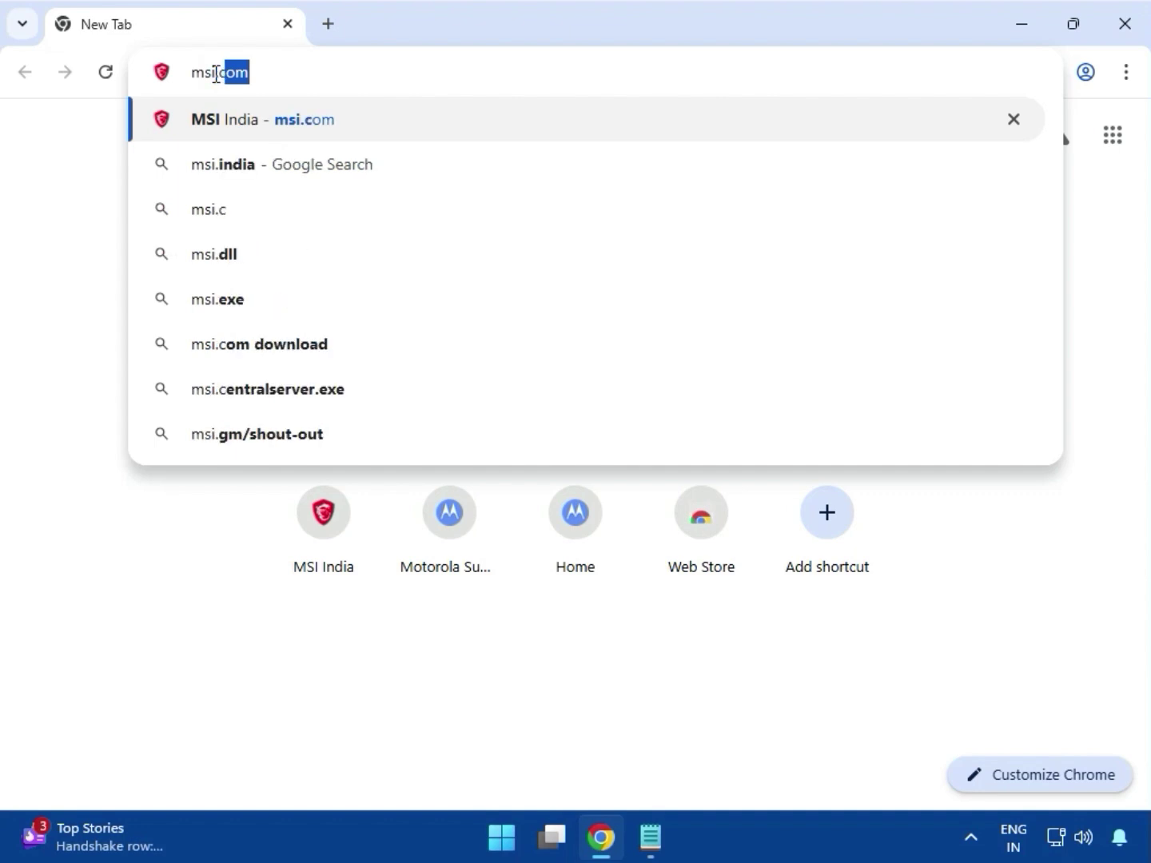
Open the msi.com website and search it for MEG Z890 ACE.
key("Return")
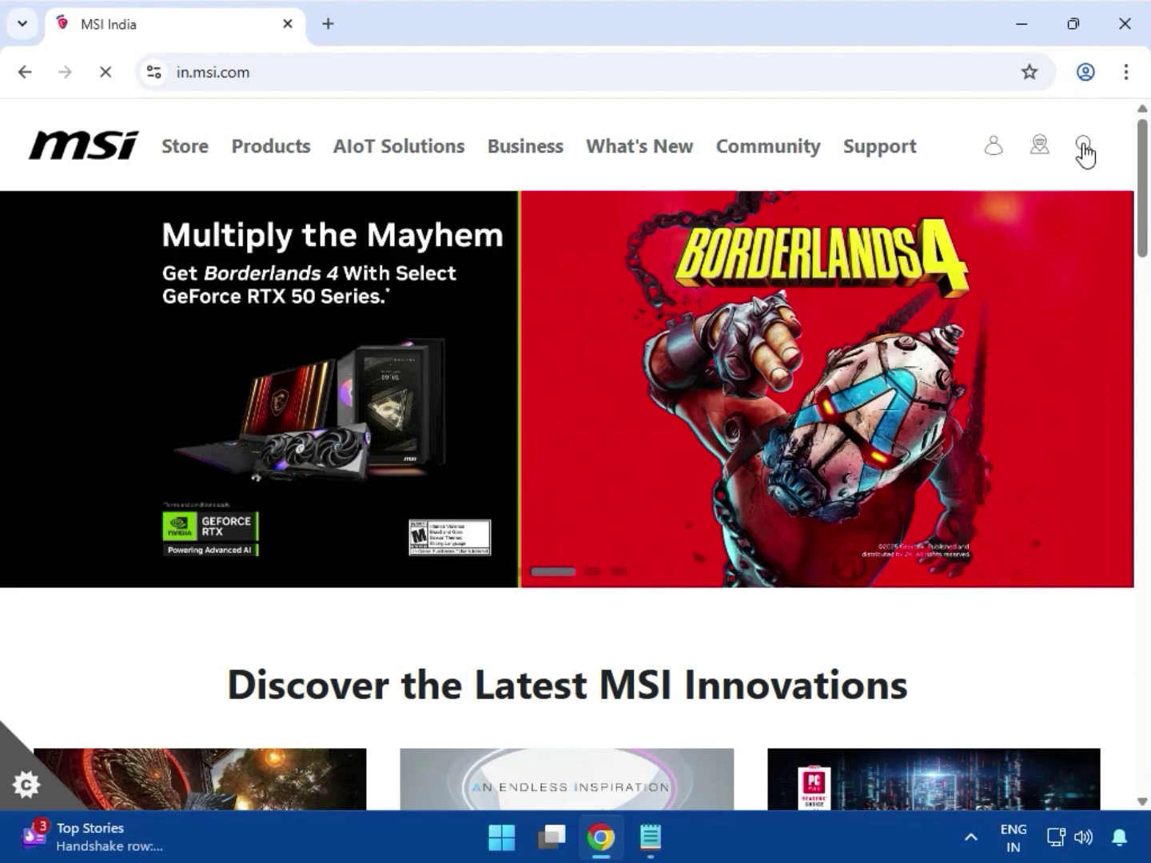
left_click(1084, 150)
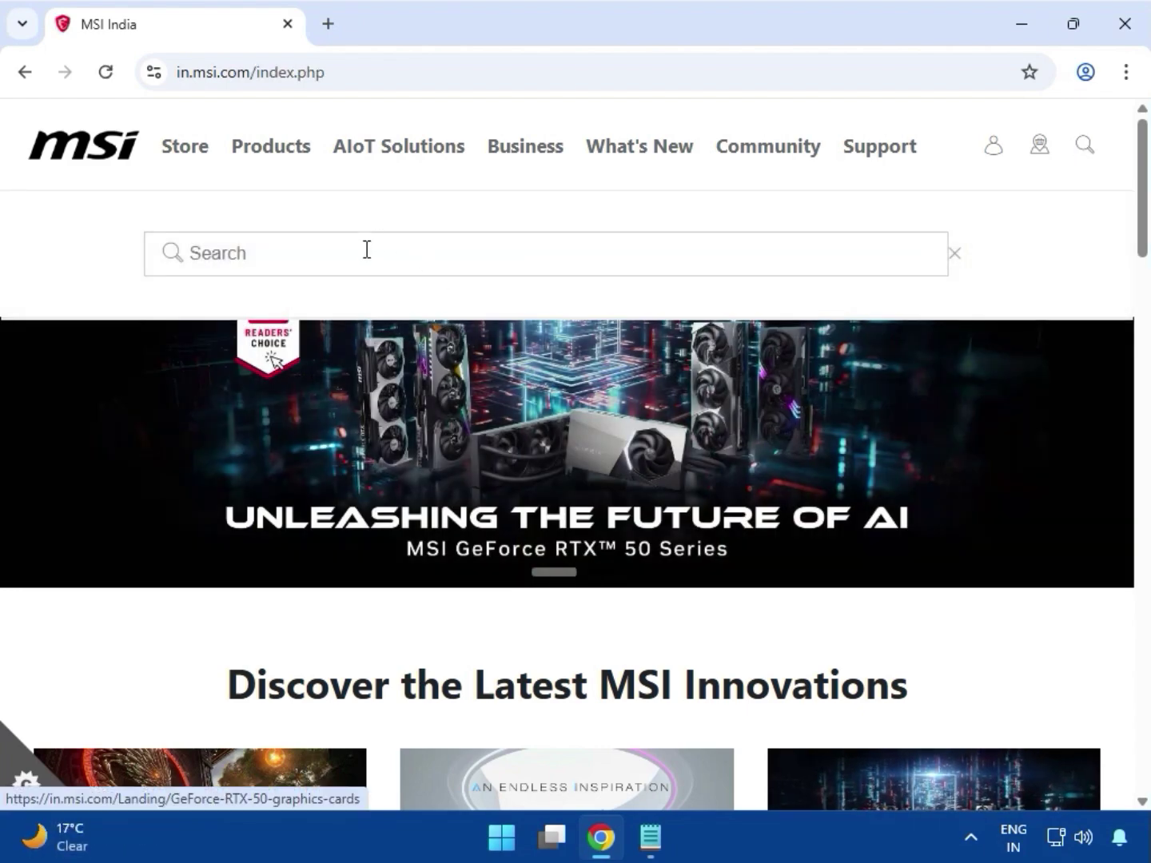
type("MEG Z890 ACE")
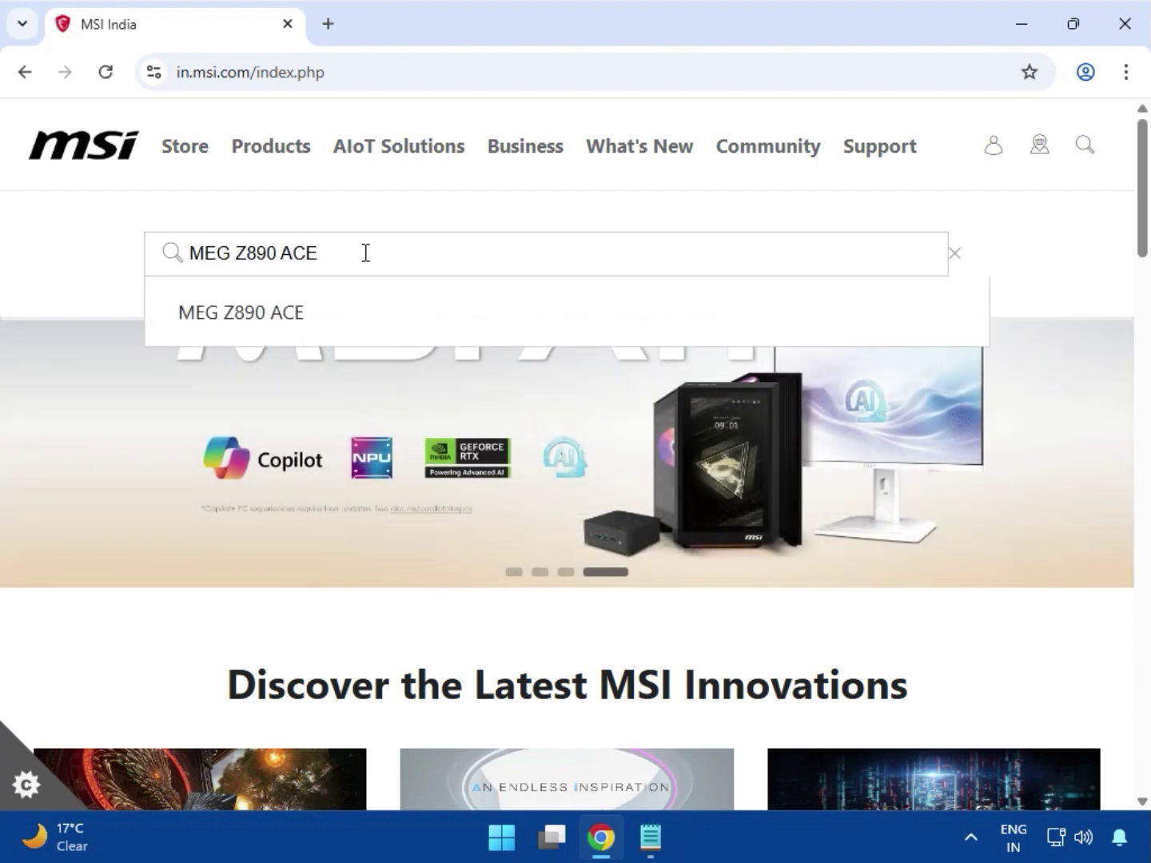
key("Return")
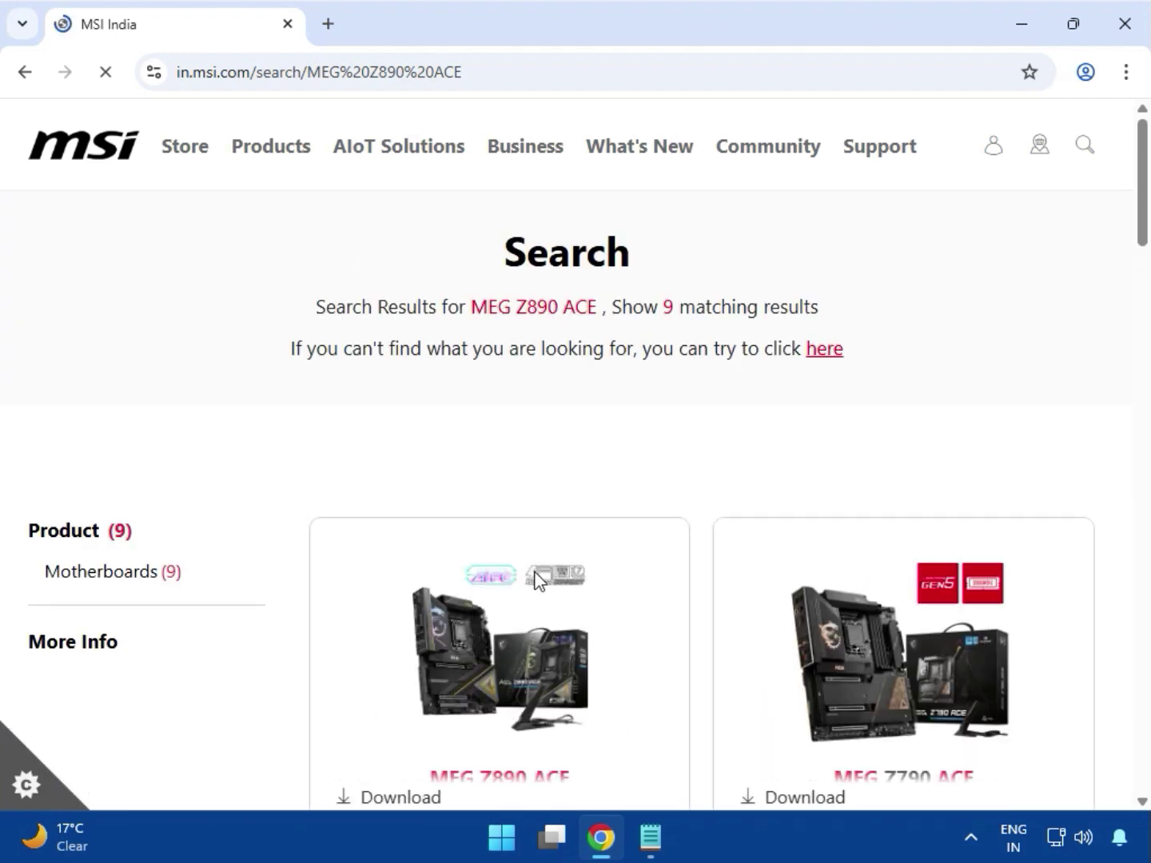
Open the MEG Z890 ACE motherboard from the search results and go to its support page.
scroll(534, 570, "down", 3)
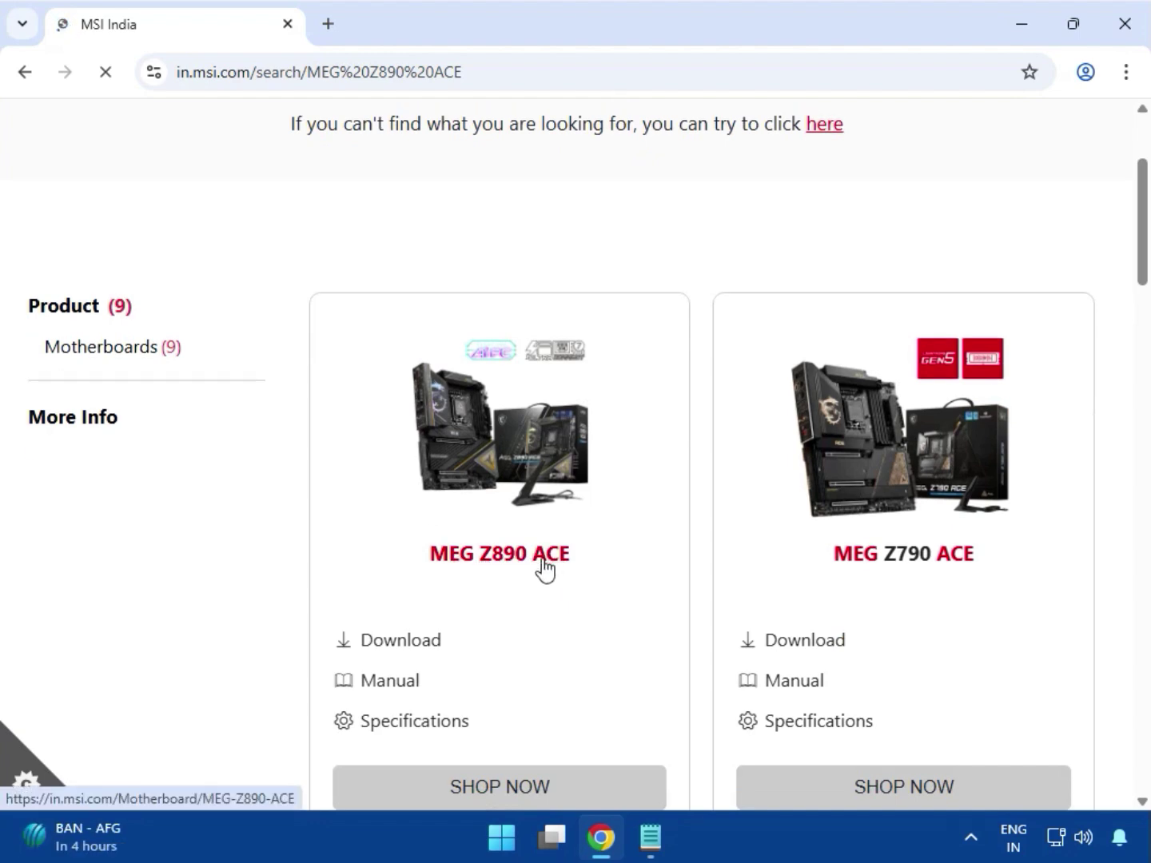
left_click(492, 452)
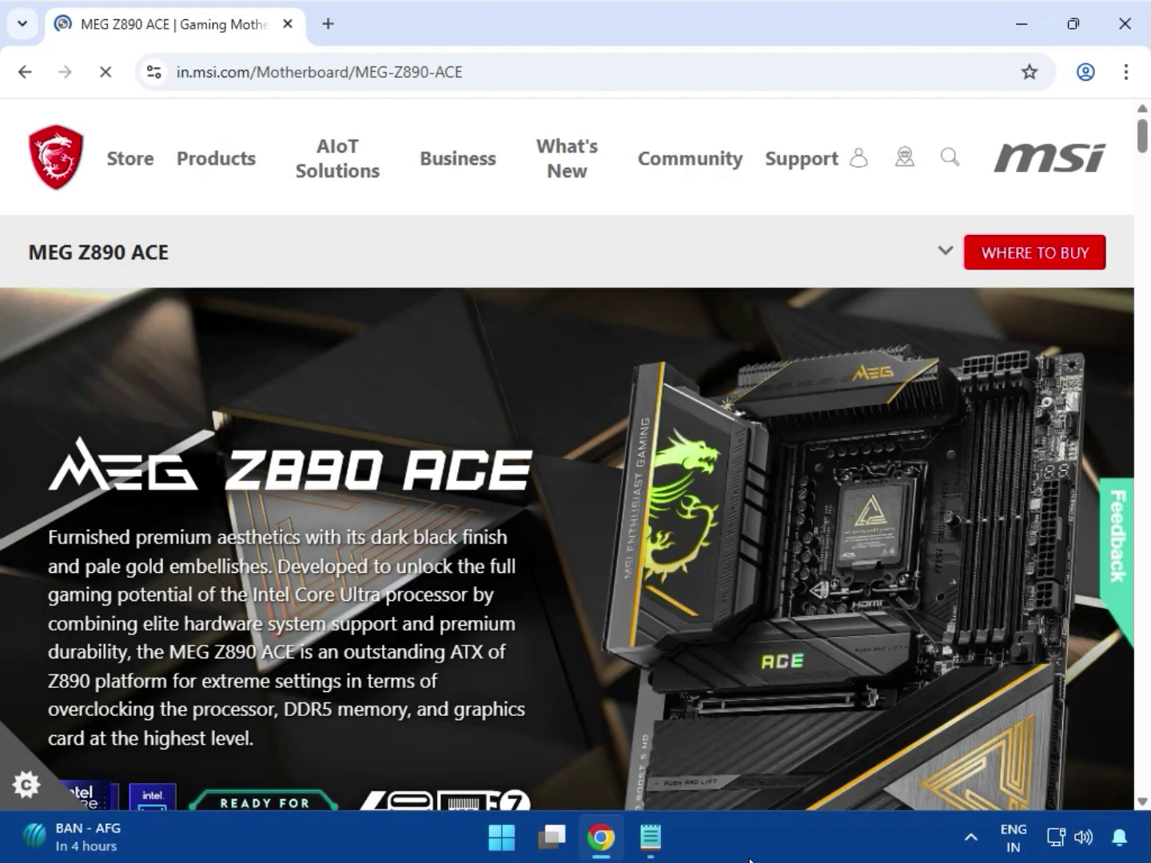
left_click(941, 254)
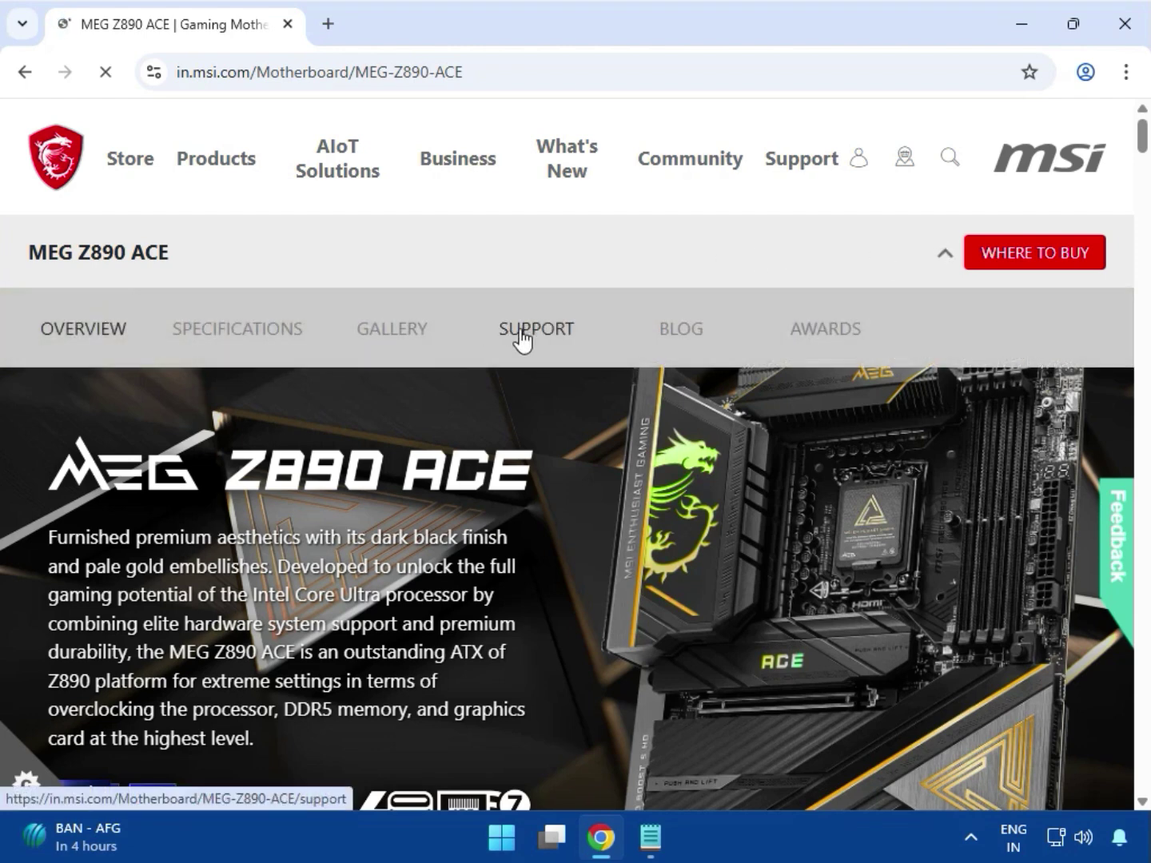
left_click(519, 331)
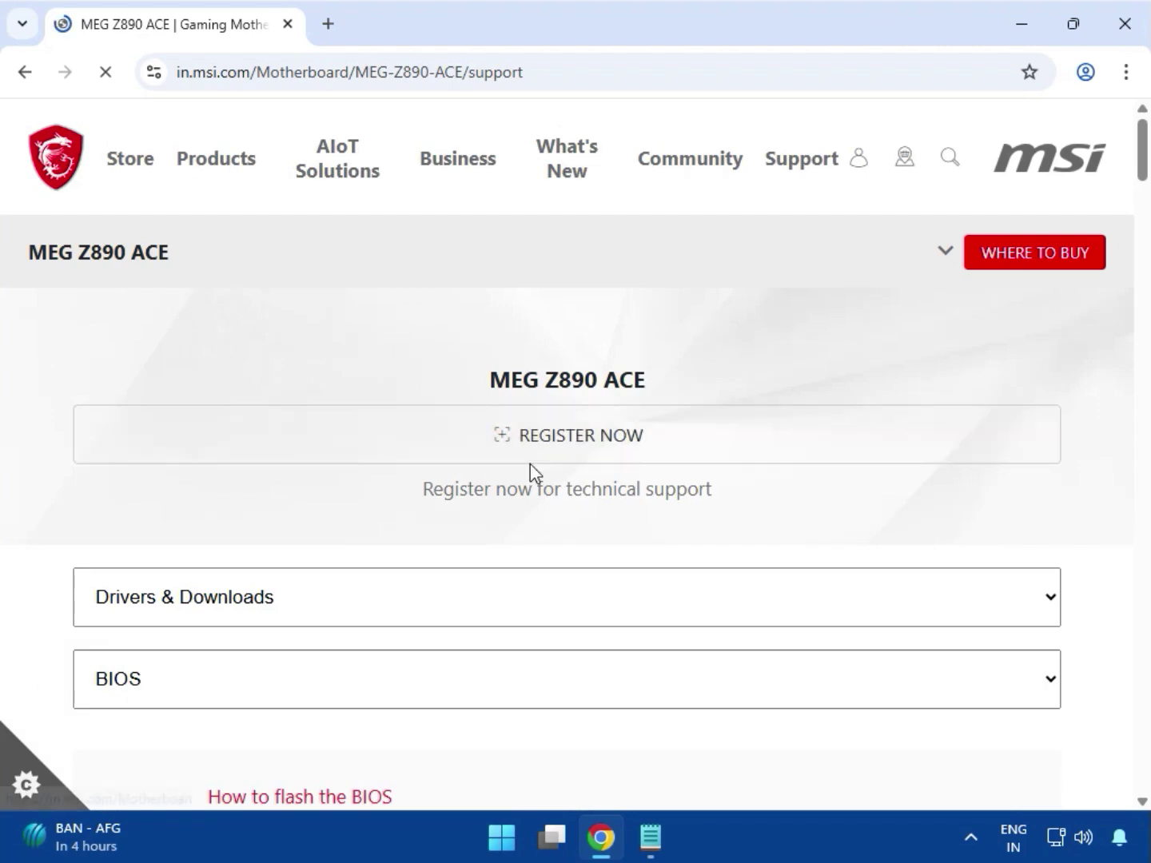
Show the Driver category under Drivers & Downloads and select Win11 64 as the operating system.
scroll(530, 465, "down", 4)
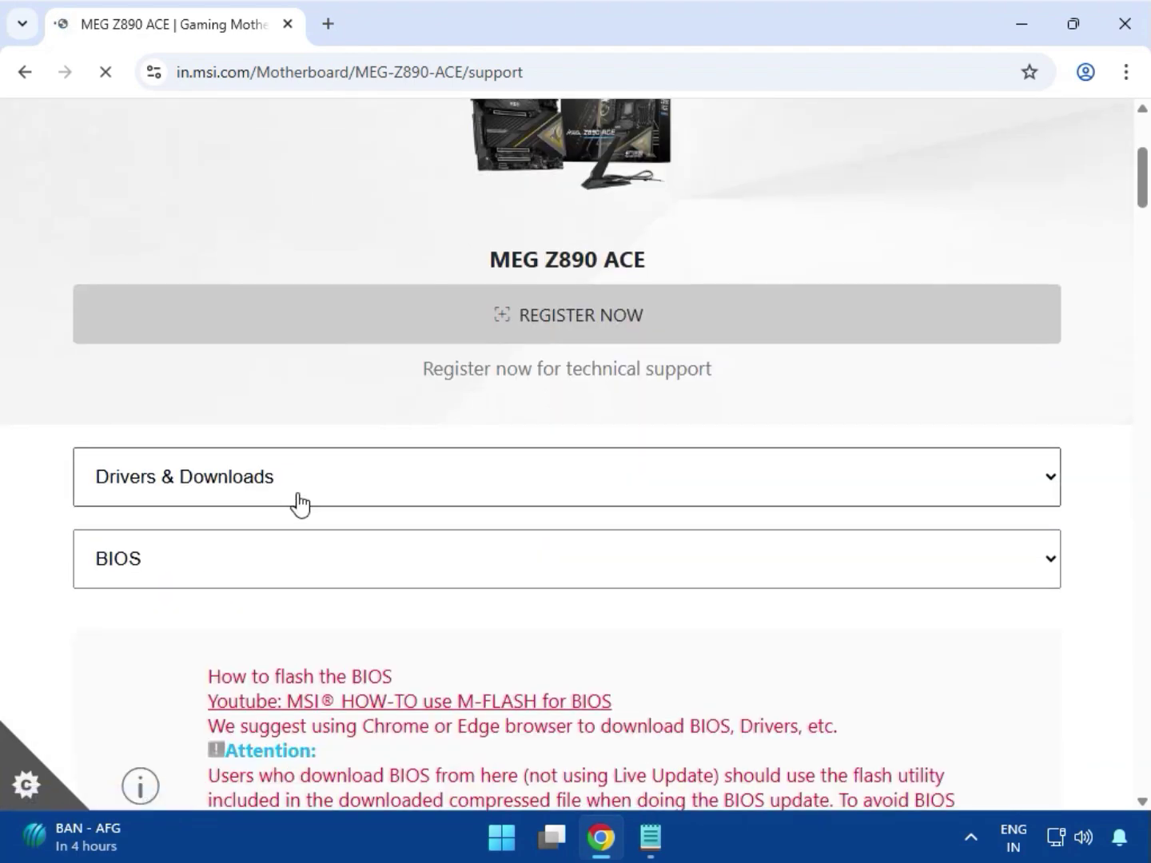
left_click(119, 500)
left_click(222, 534)
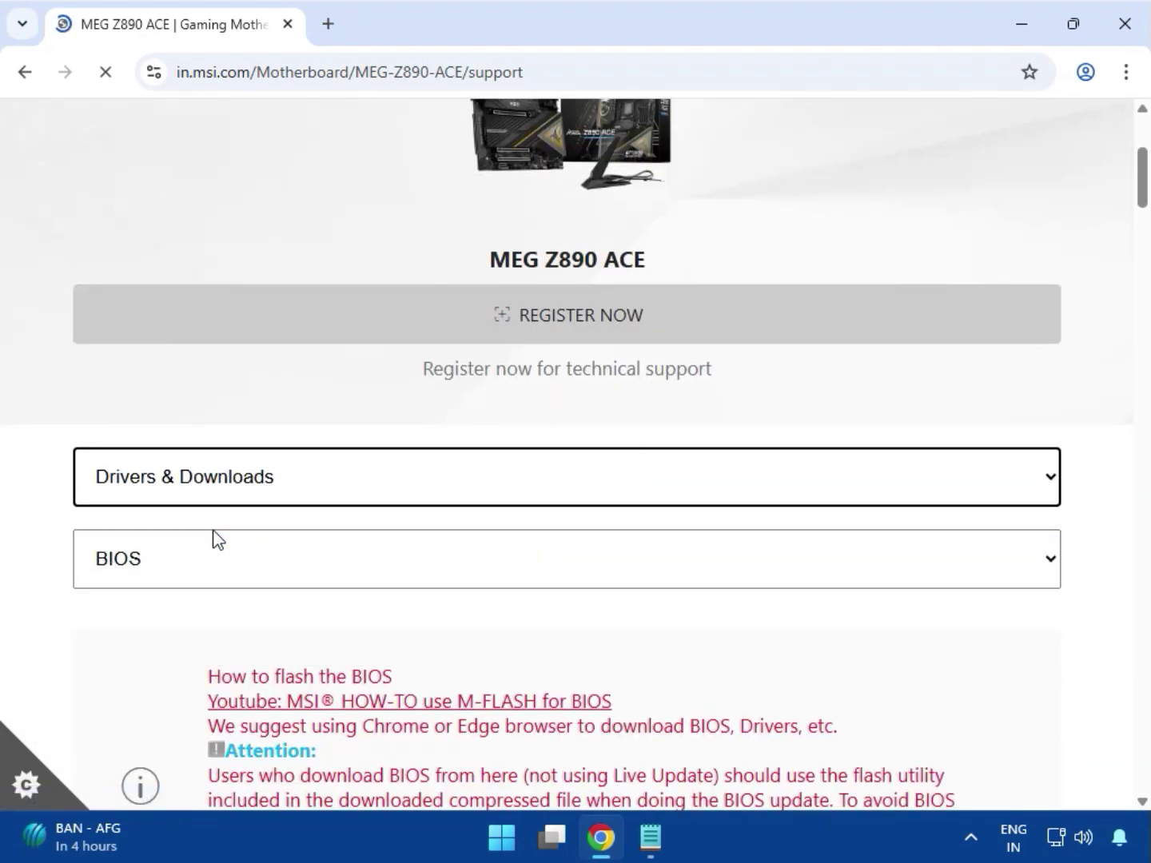
left_click(231, 570)
left_click(159, 649)
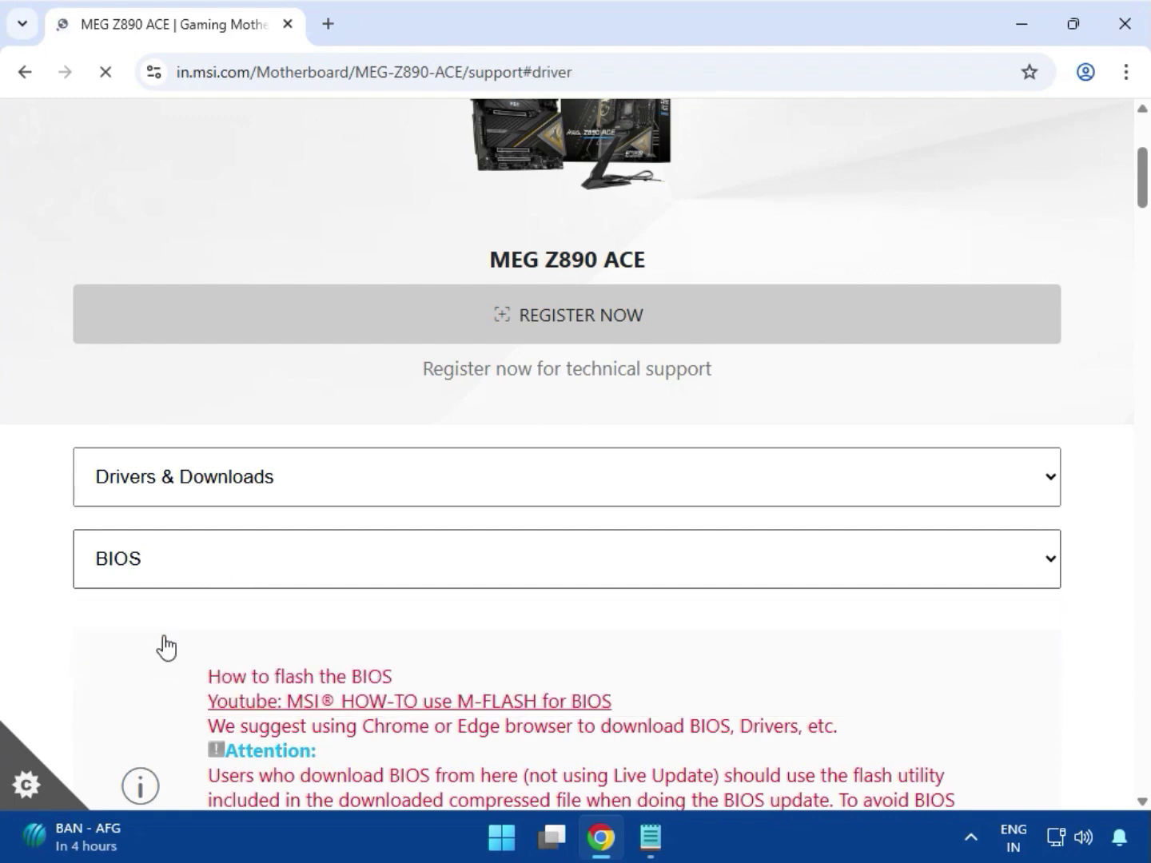
scroll(300, 596, "down", 4)
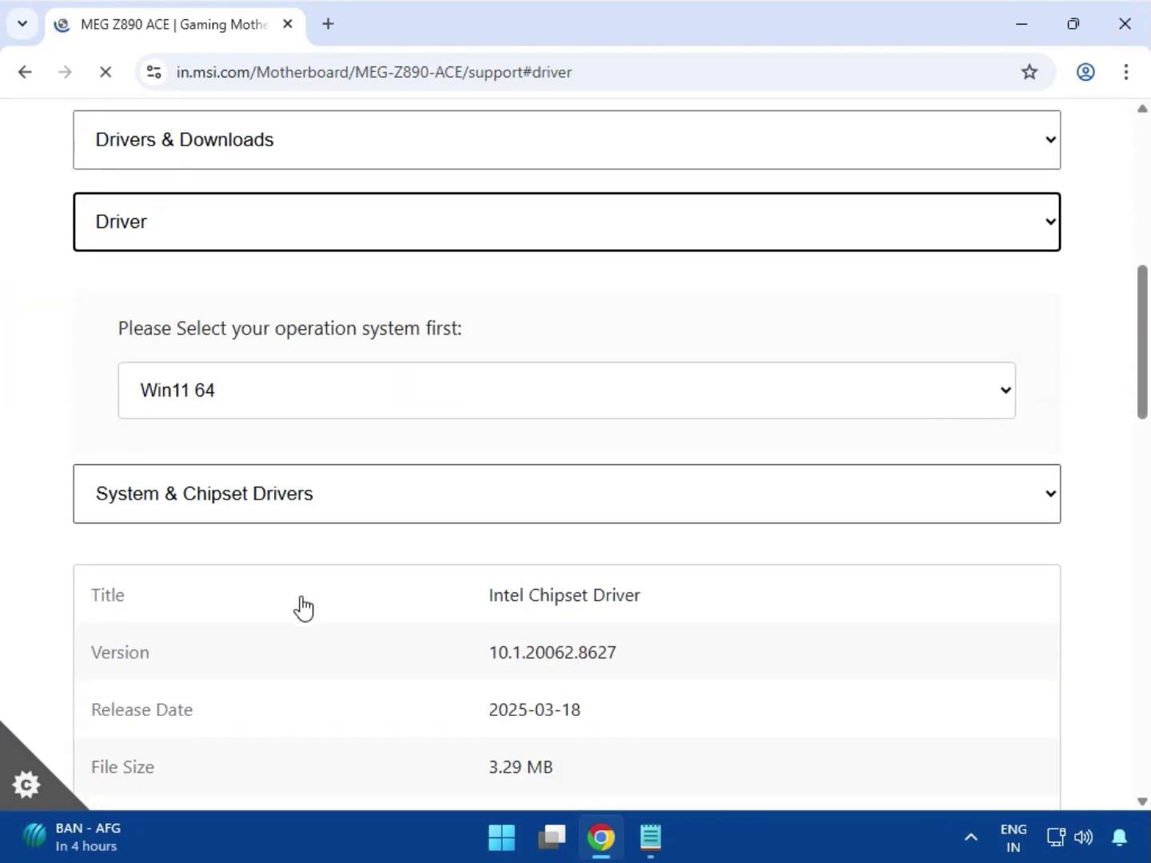
left_click(249, 413)
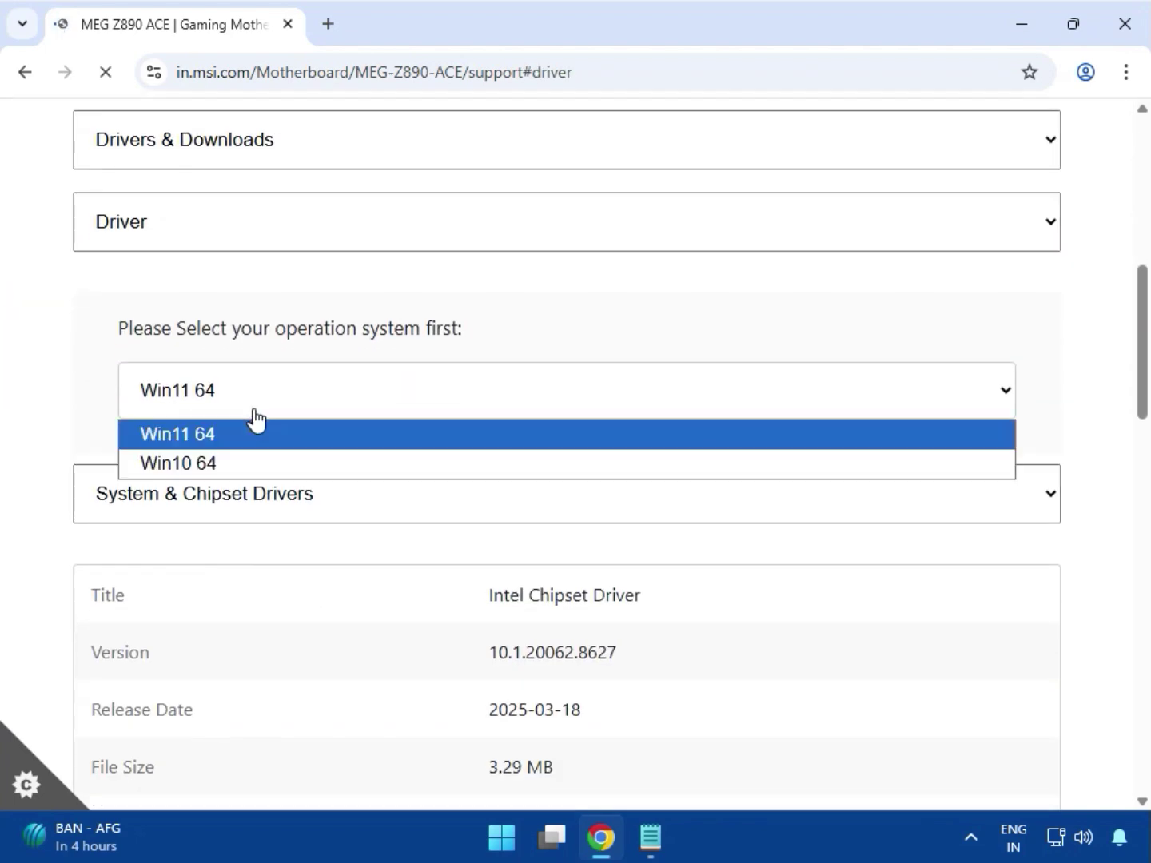
left_click(202, 443)
Download the Intel Chipset Driver from the System & Chipset Drivers category.
left_click(205, 511)
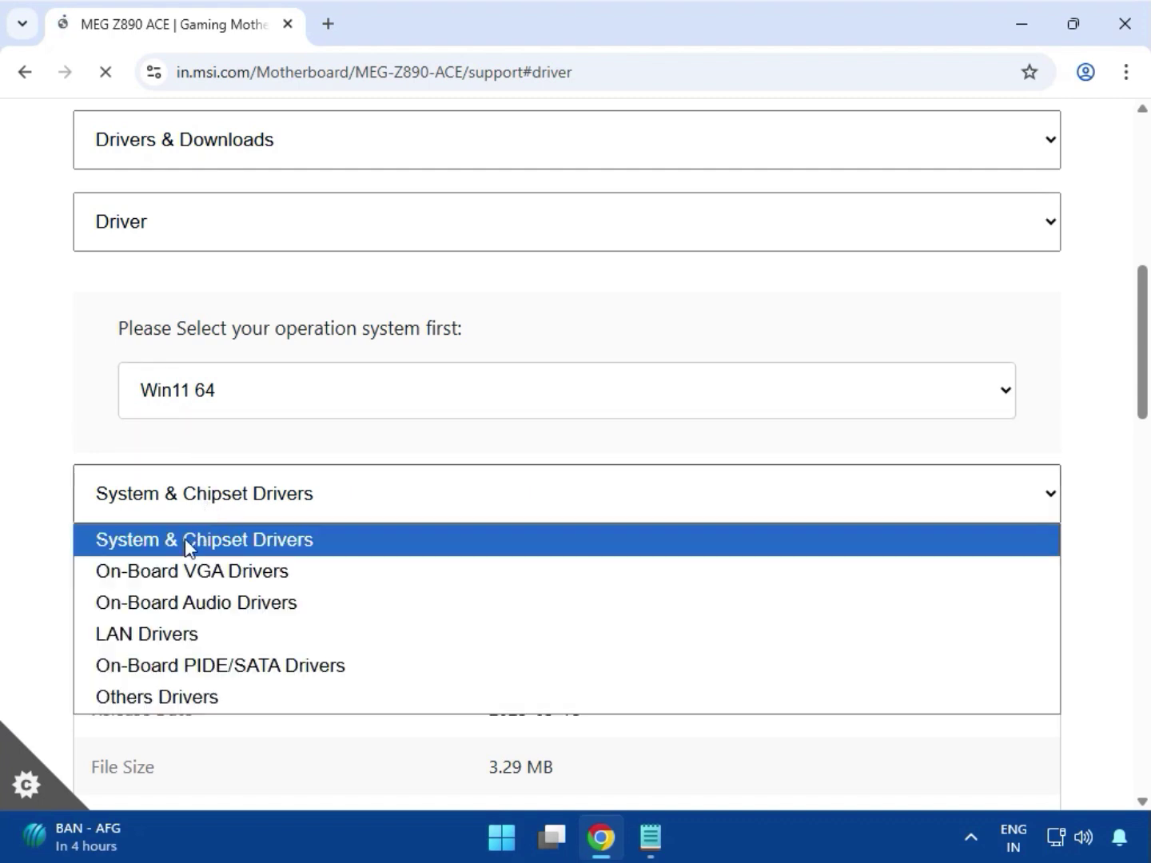
left_click(234, 546)
scroll(328, 552, "down", 3)
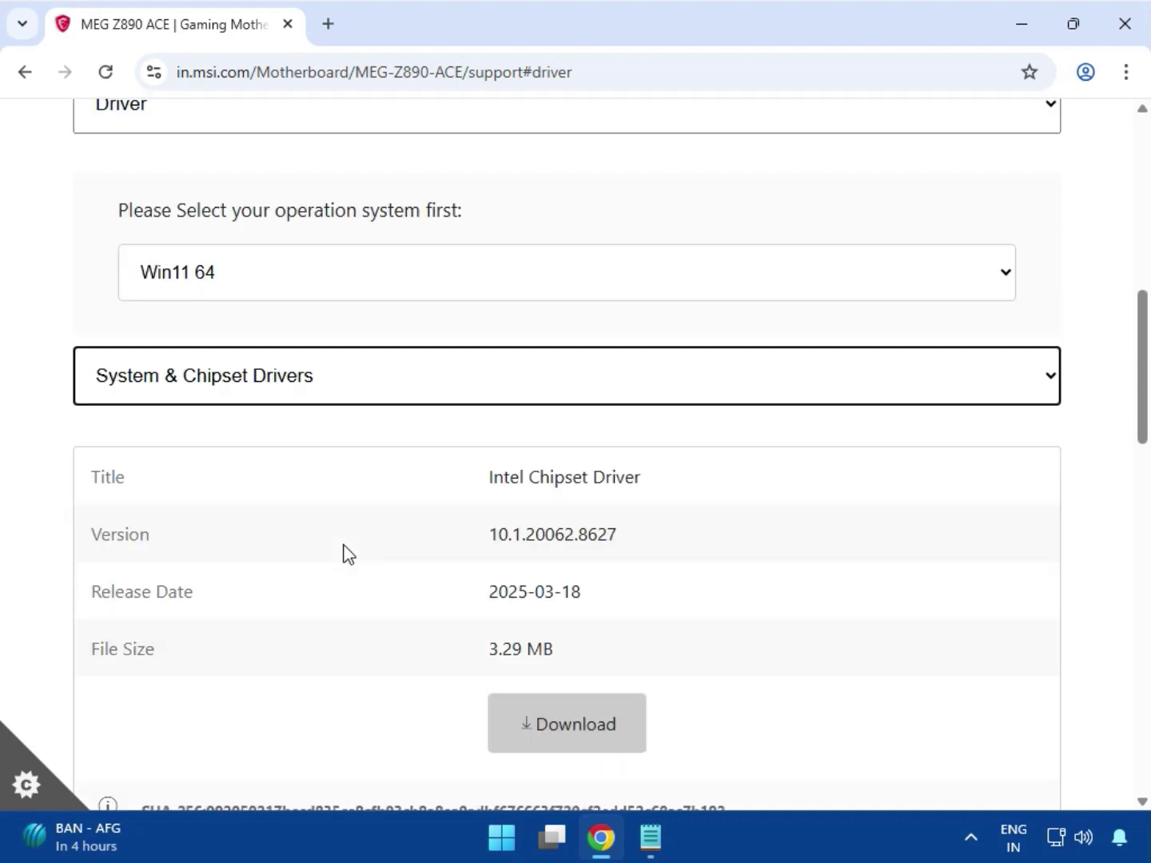
left_click_drag(541, 367, 659, 382)
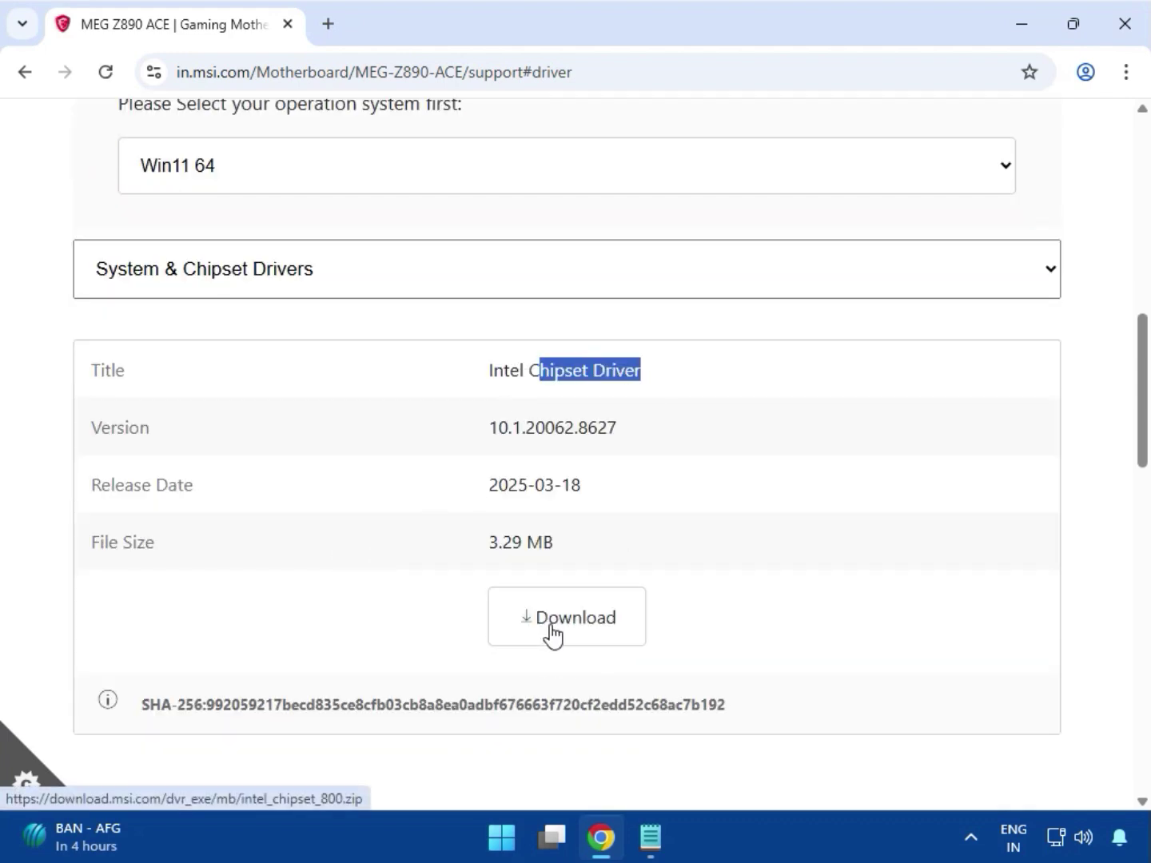
left_click(552, 635)
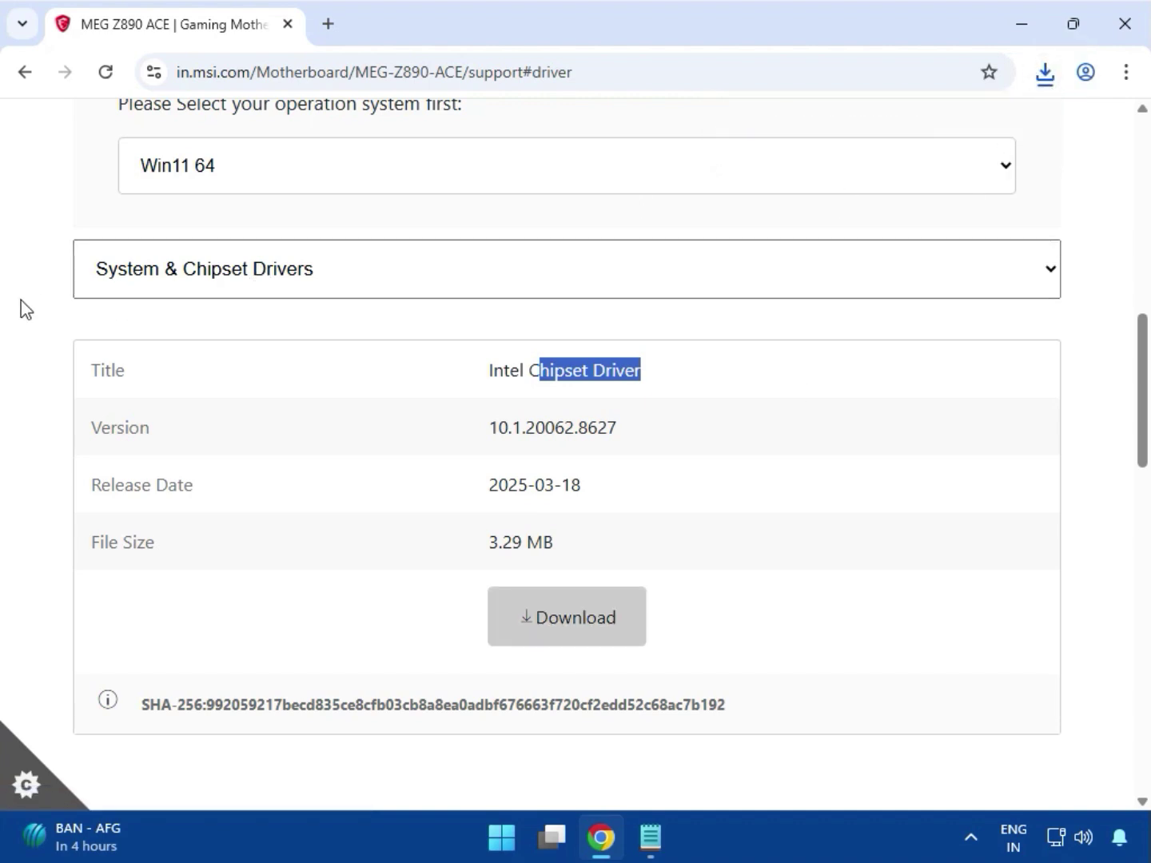
Switch to the On-Board VGA Drivers category and download the Intel VGA Driver.
left_click(234, 293)
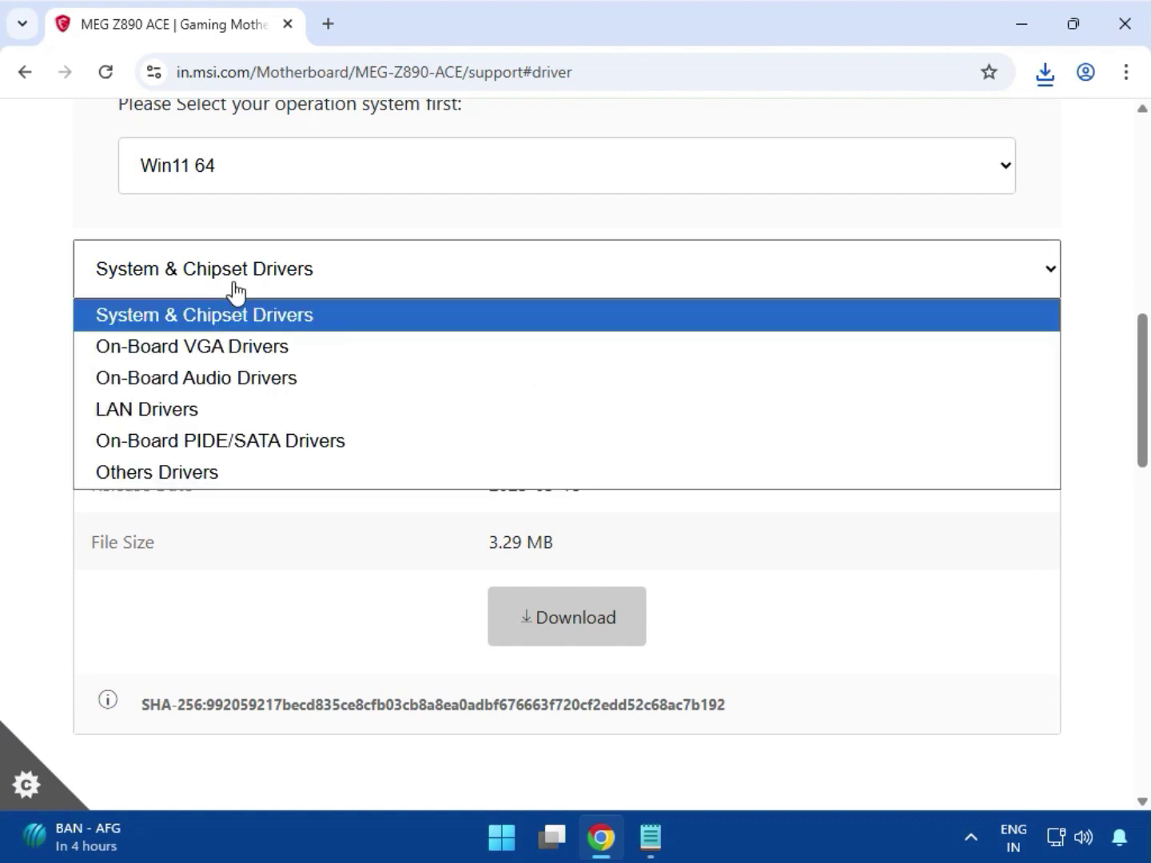
left_click(205, 360)
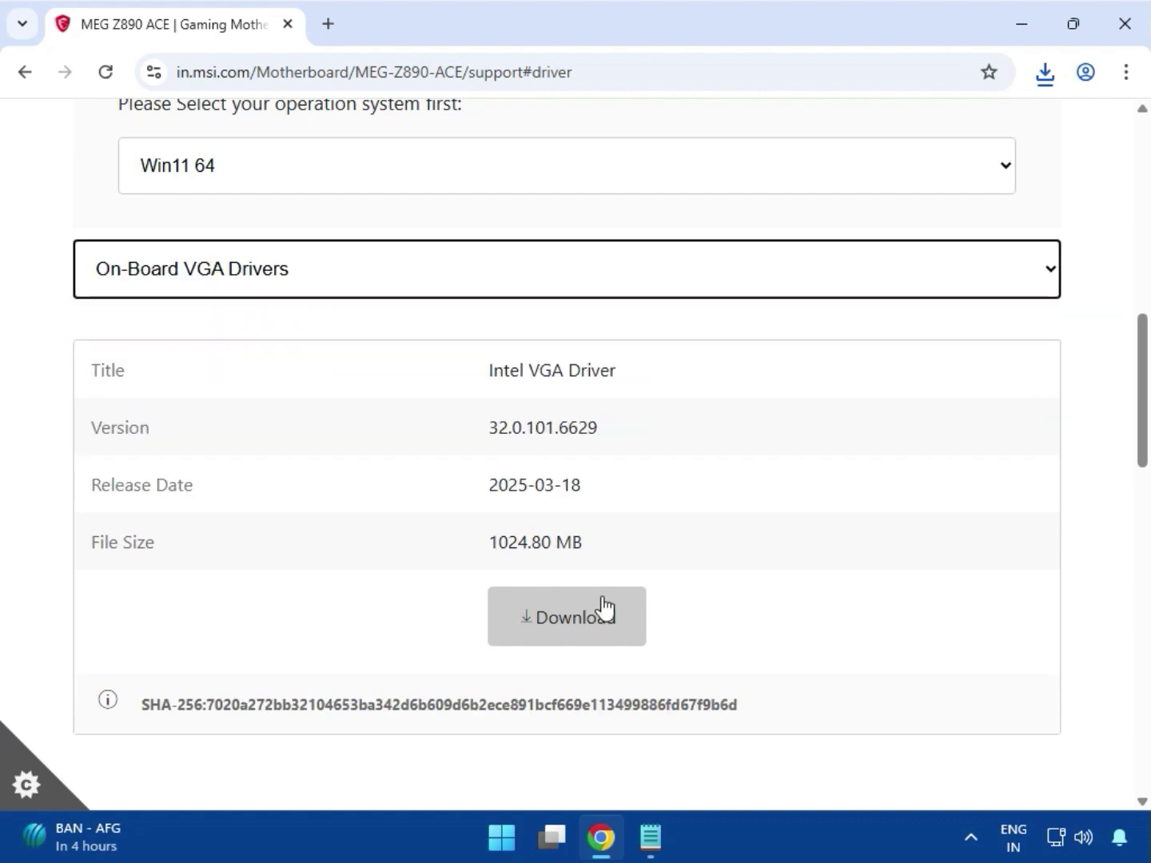
left_click(384, 299)
left_click(308, 343)
left_click_drag(517, 373, 620, 378)
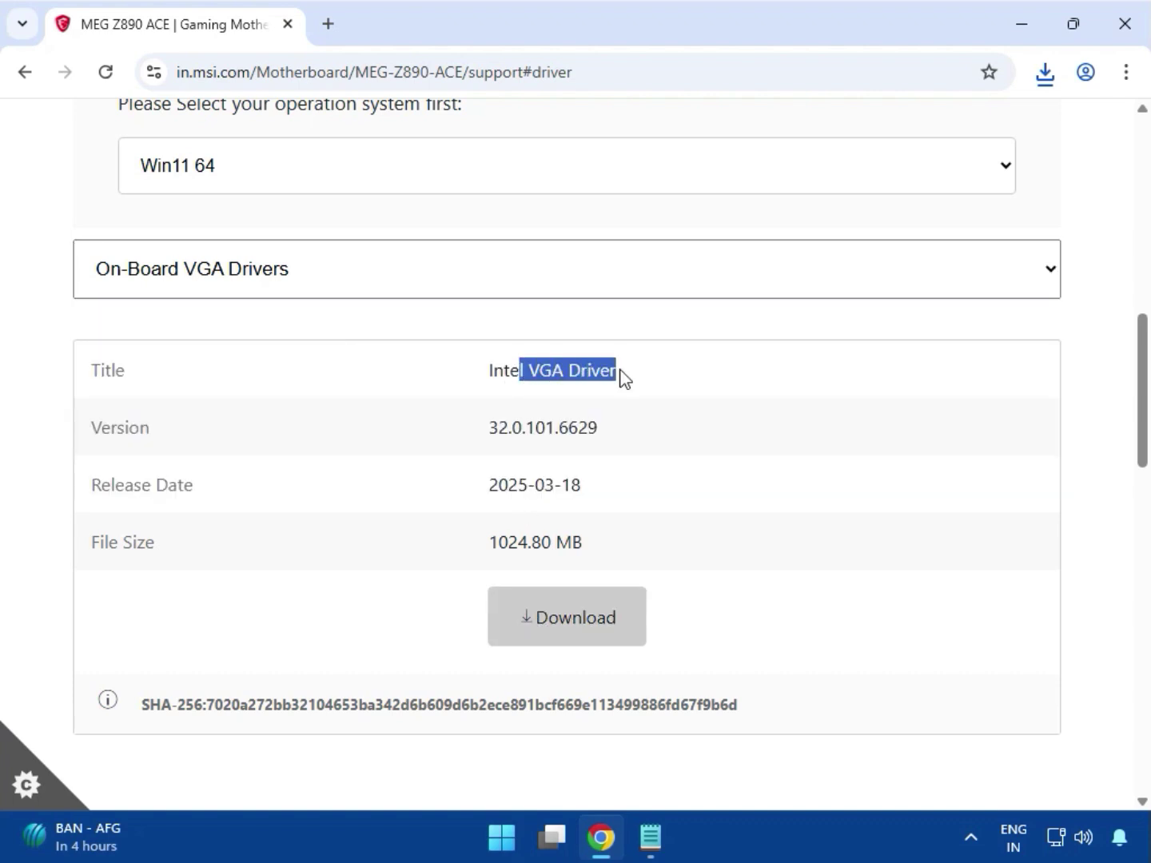
left_click(559, 620)
Switch to the On-Board Audio Drivers category and download the Realtek HD Universal Driver.
left_click(225, 264)
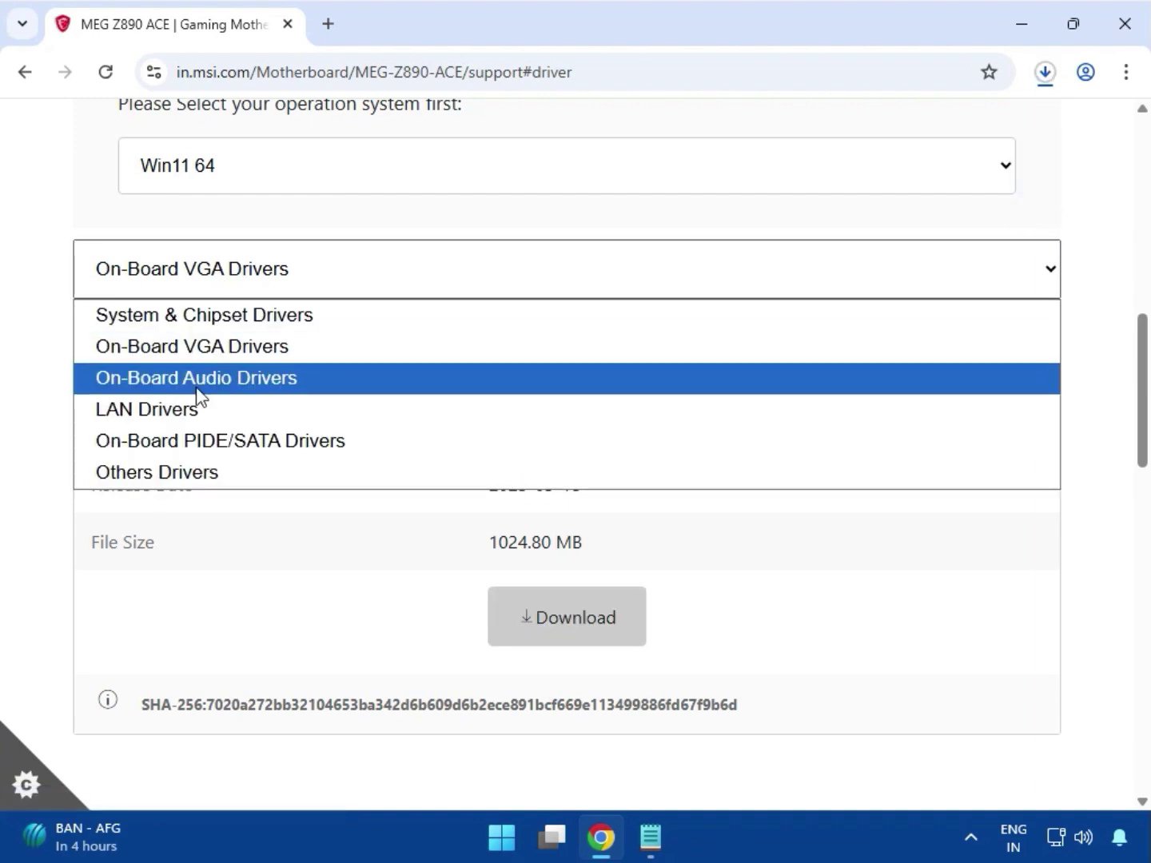
left_click(229, 379)
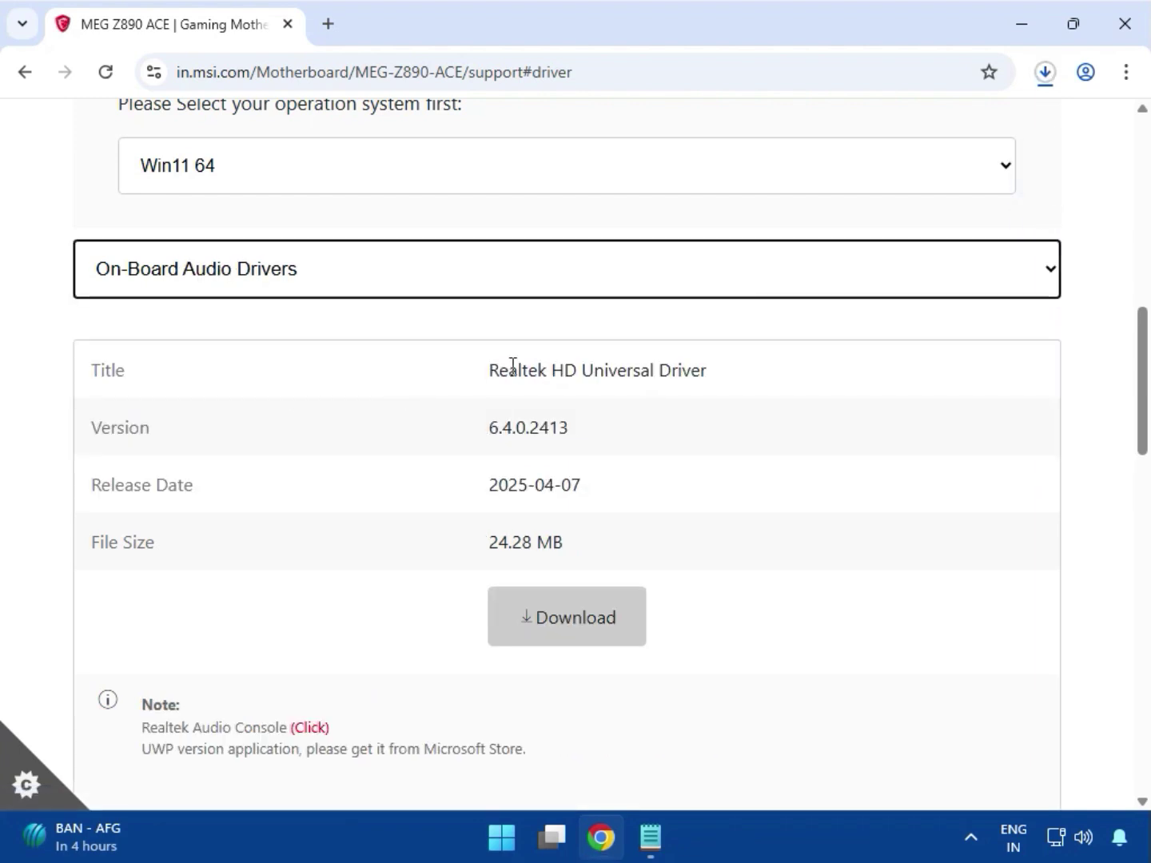
left_click_drag(490, 375, 729, 390)
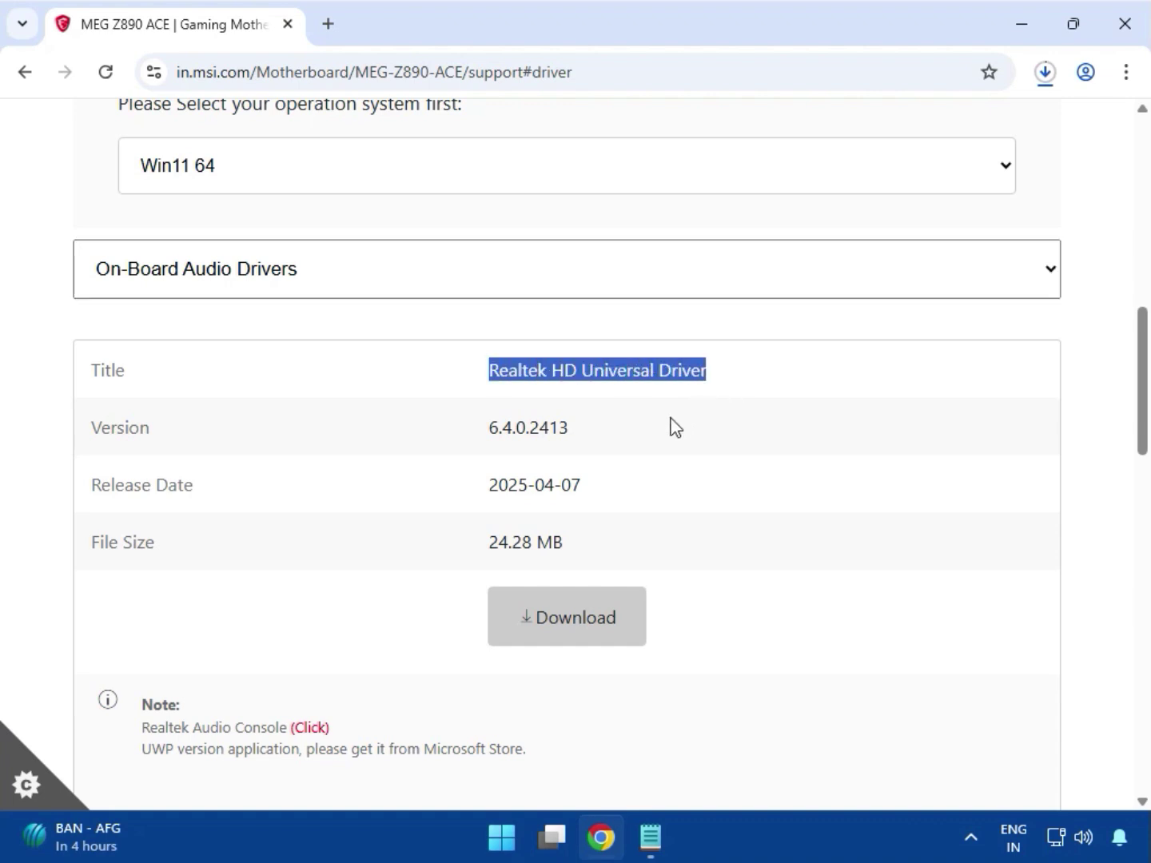
left_click(571, 634)
Switch to the LAN Drivers category and download the Killer Network Universal Drivers.
left_click(257, 272)
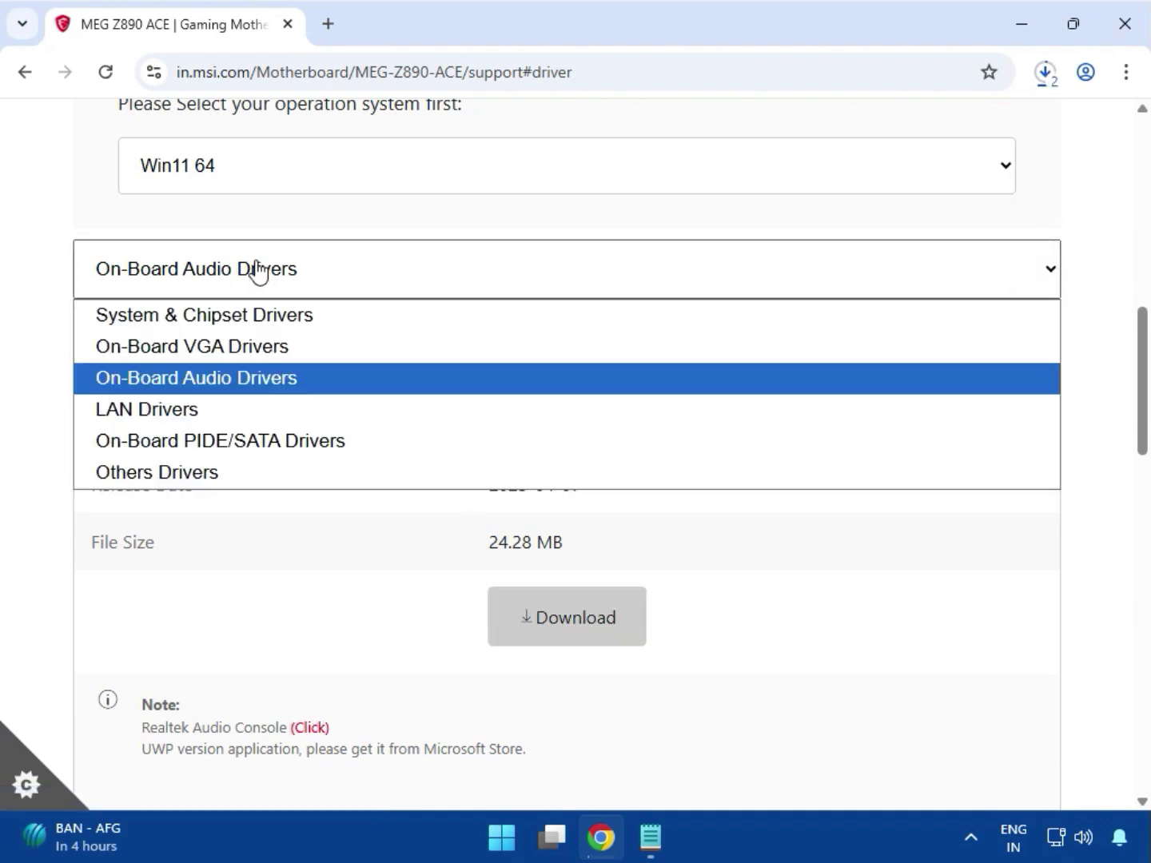
left_click(184, 411)
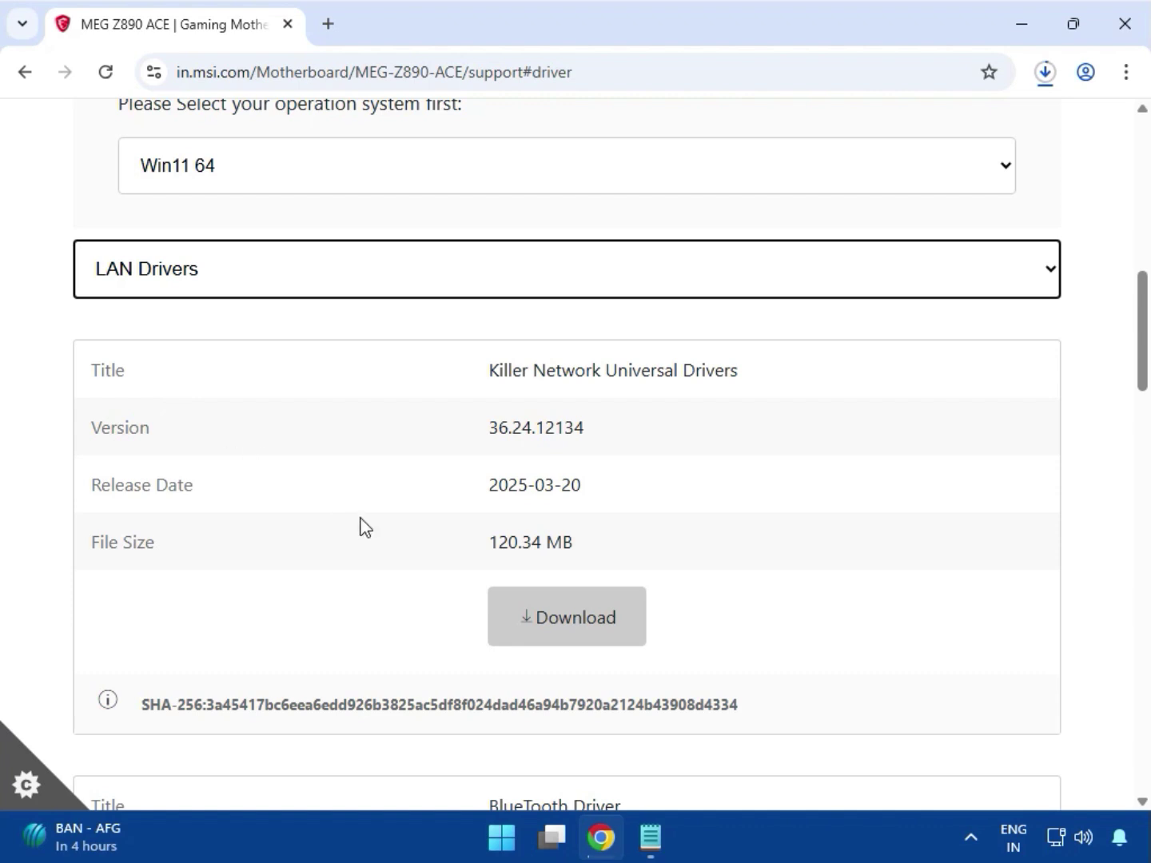
left_click(541, 617)
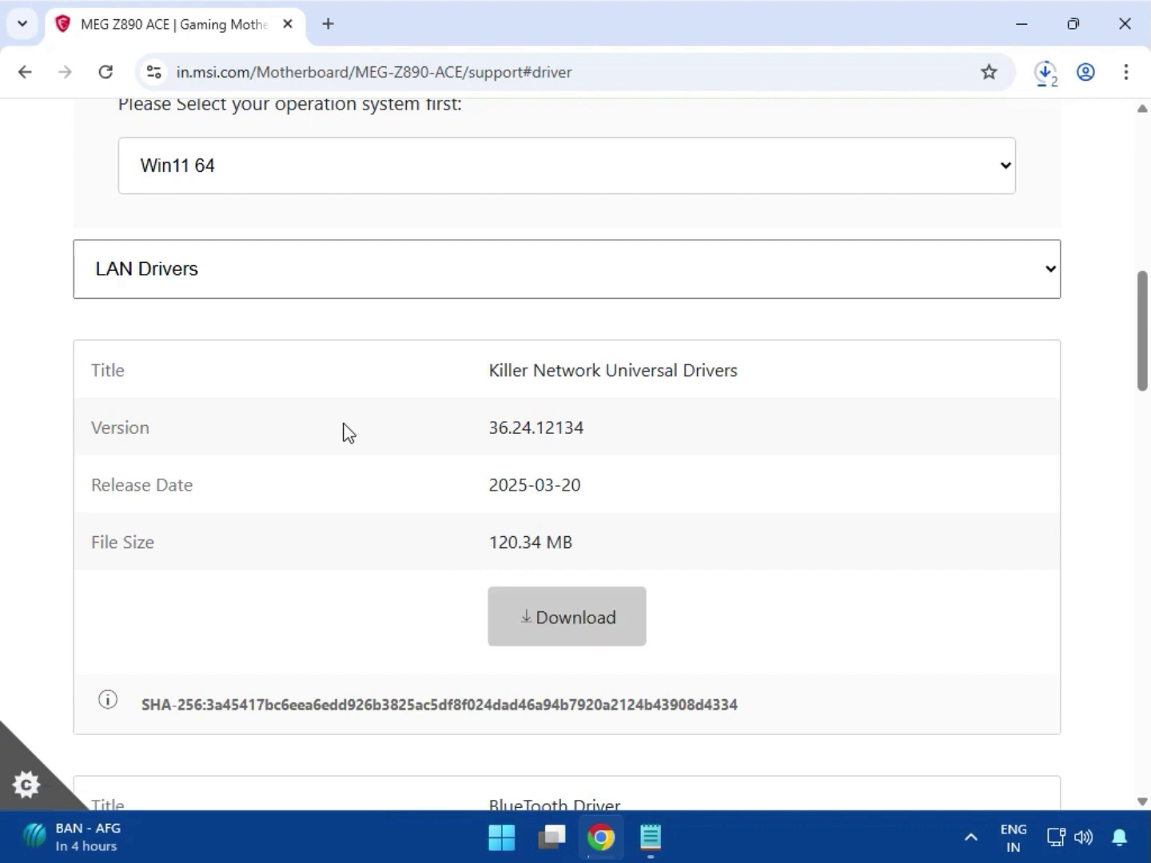
Download the BlueTooth Driver and the 10G Super Lan Drivers from the LAN Drivers category.
scroll(345, 437, "down", 4)
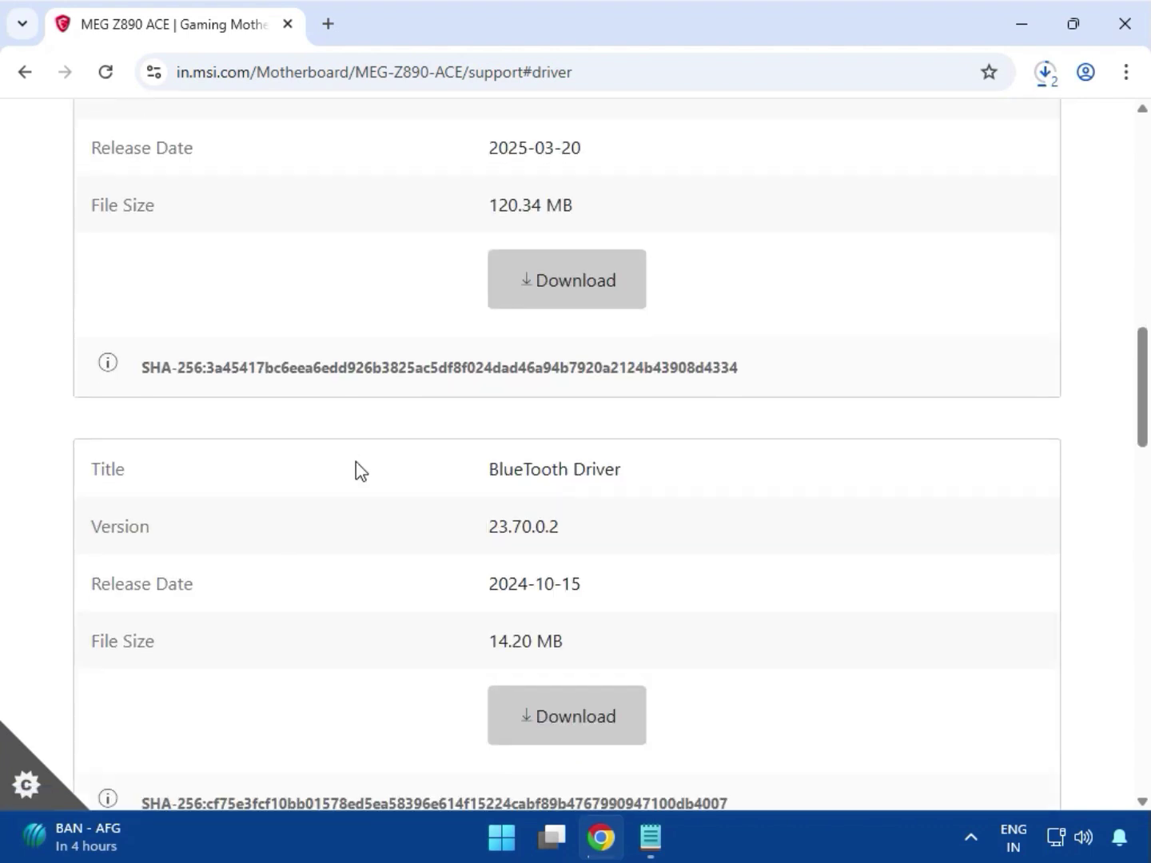
left_click_drag(494, 469, 658, 480)
left_click(561, 724)
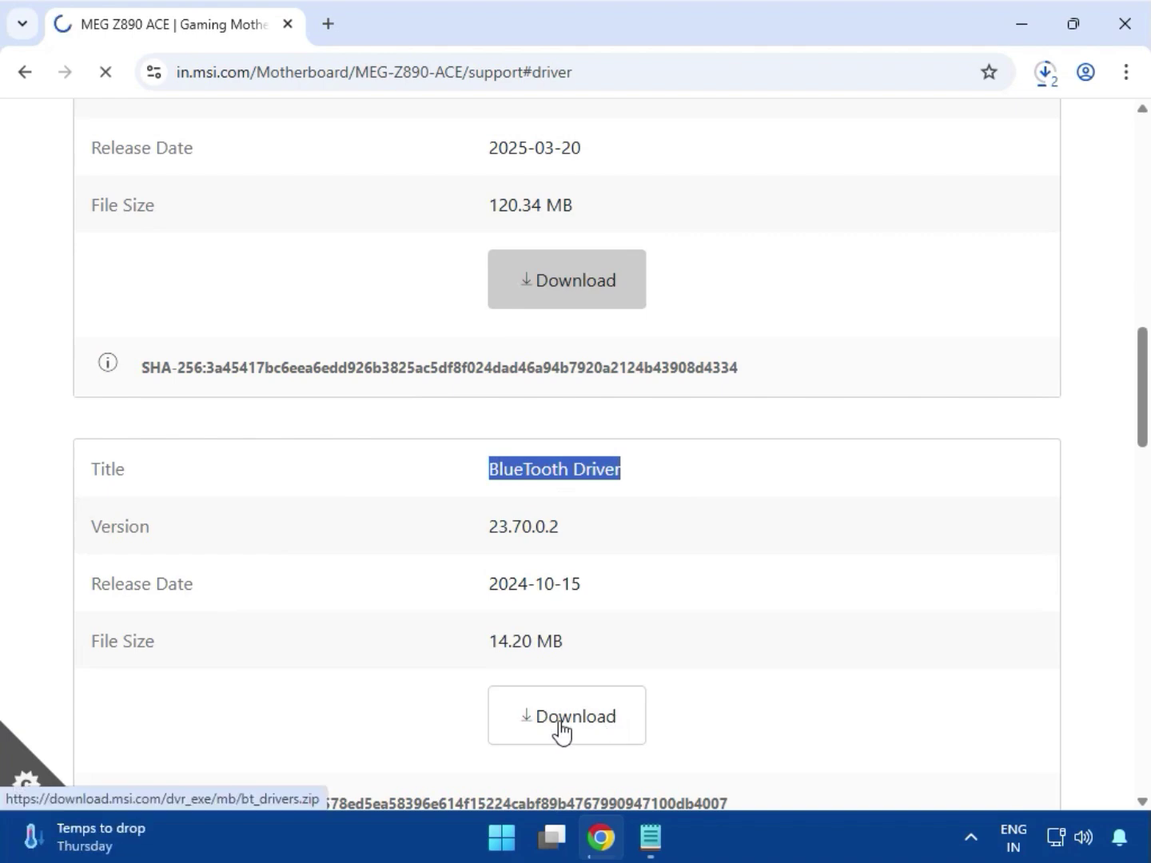
scroll(516, 687, "down", 5)
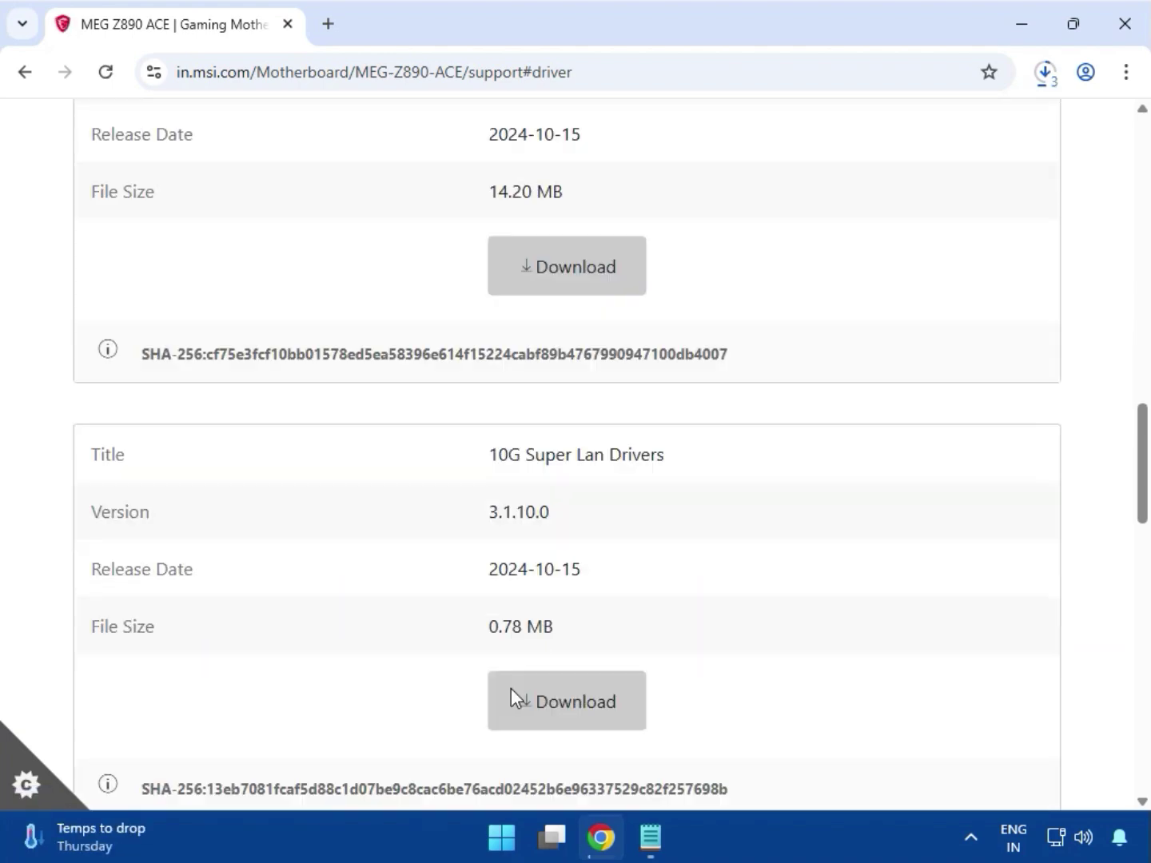
left_click_drag(492, 455, 688, 461)
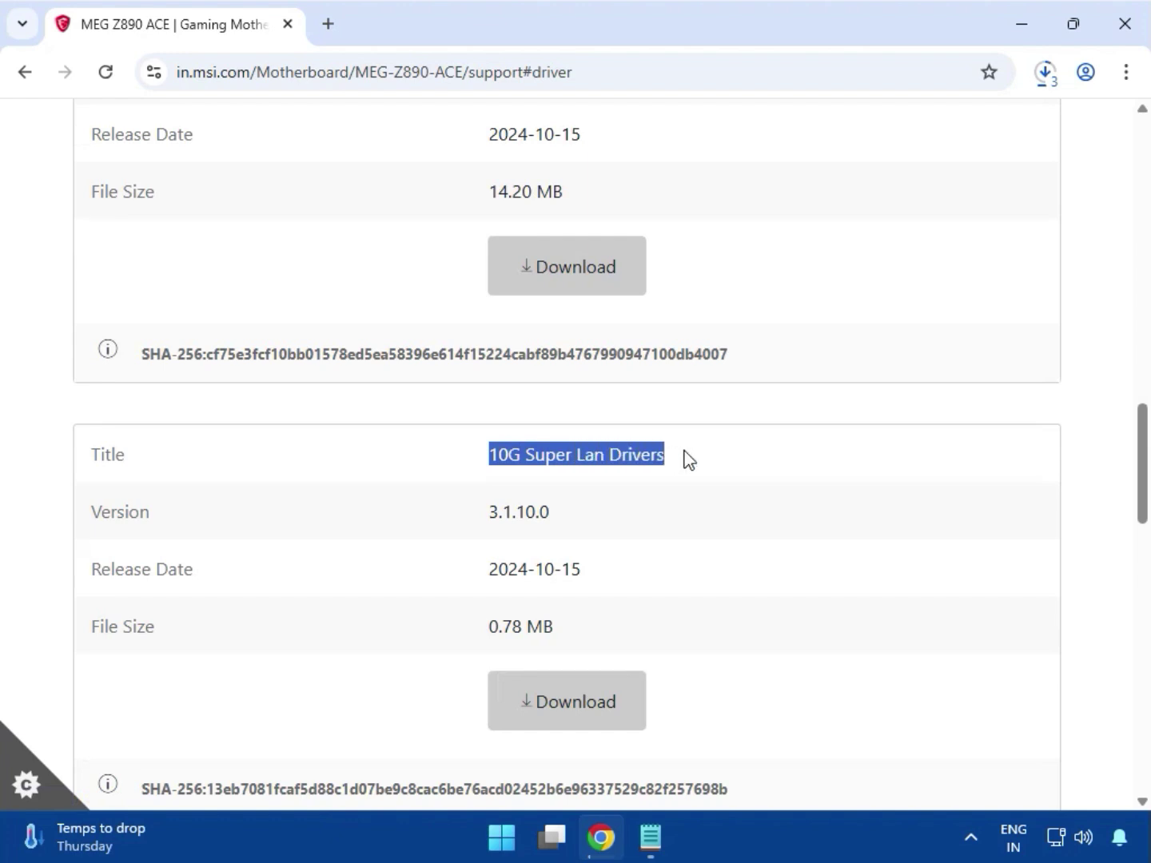
left_click(577, 712)
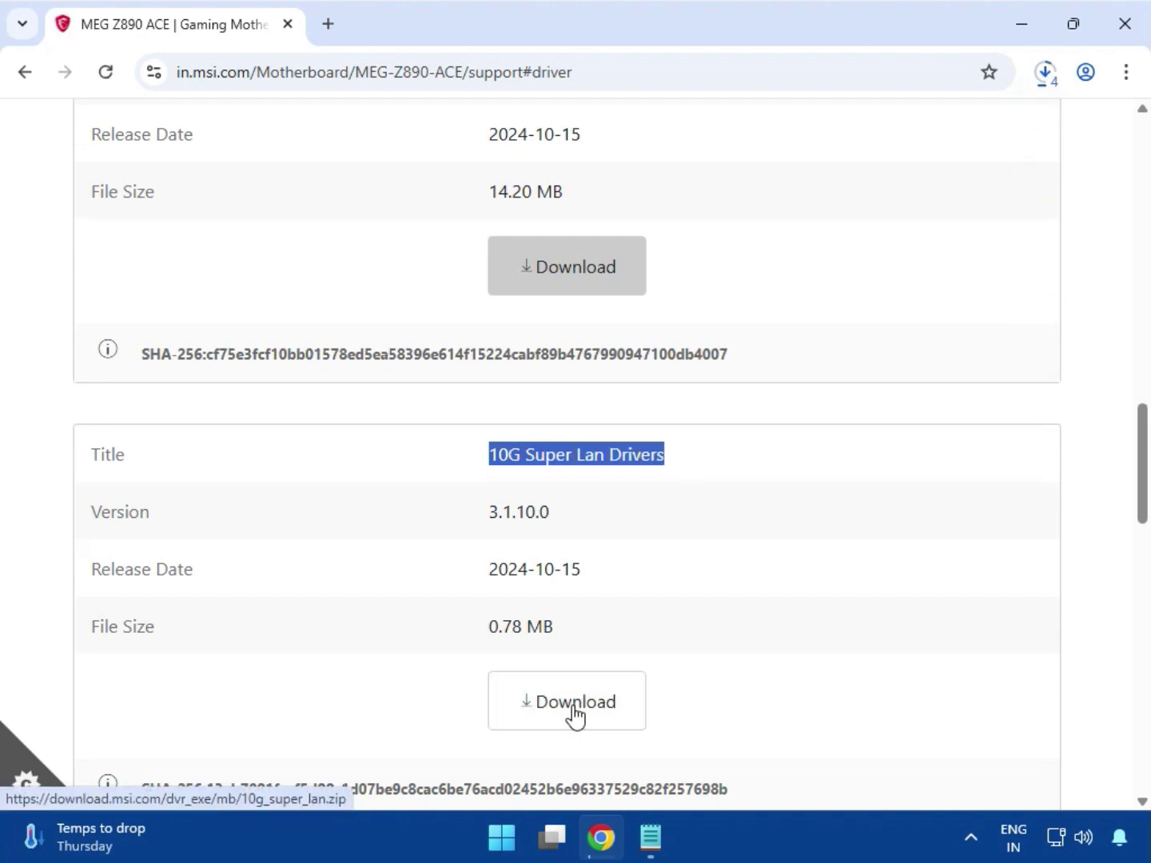
scroll(531, 612, "down", 5)
scroll(515, 599, "up", 6)
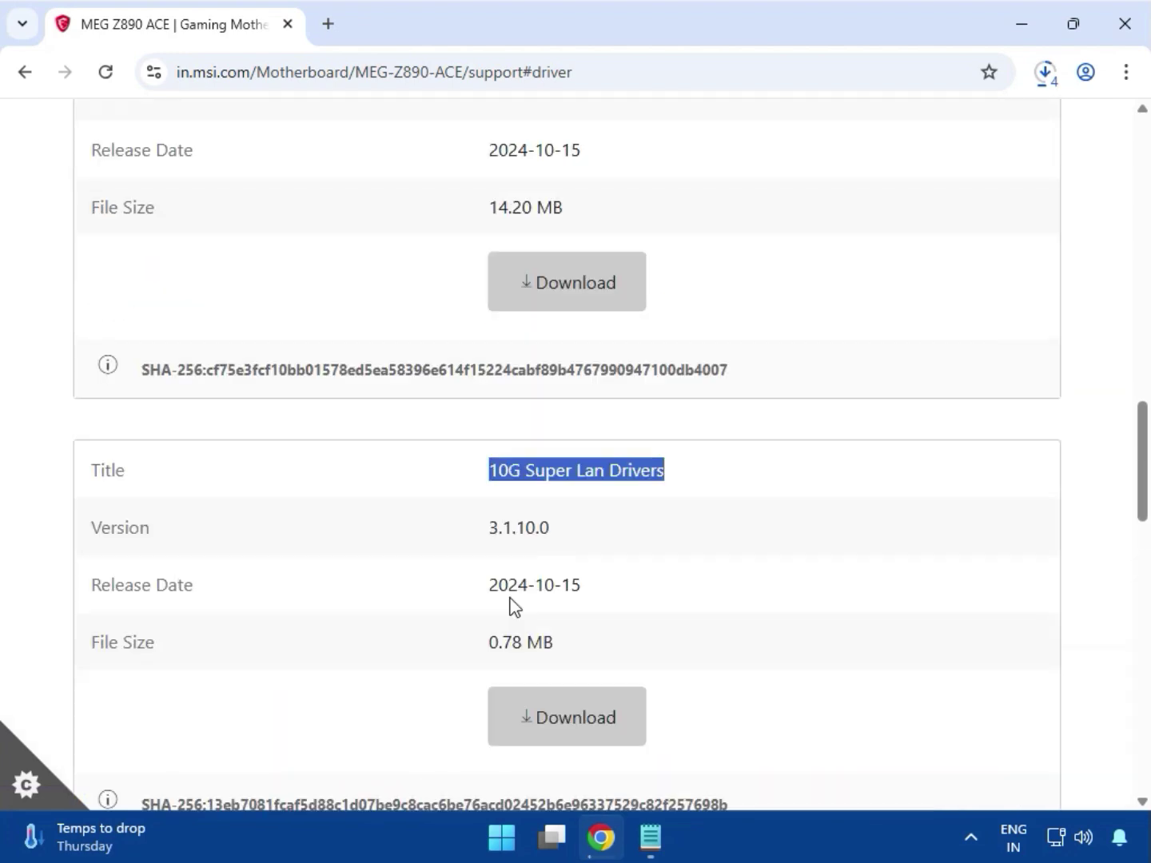
scroll(511, 605, "up", 15)
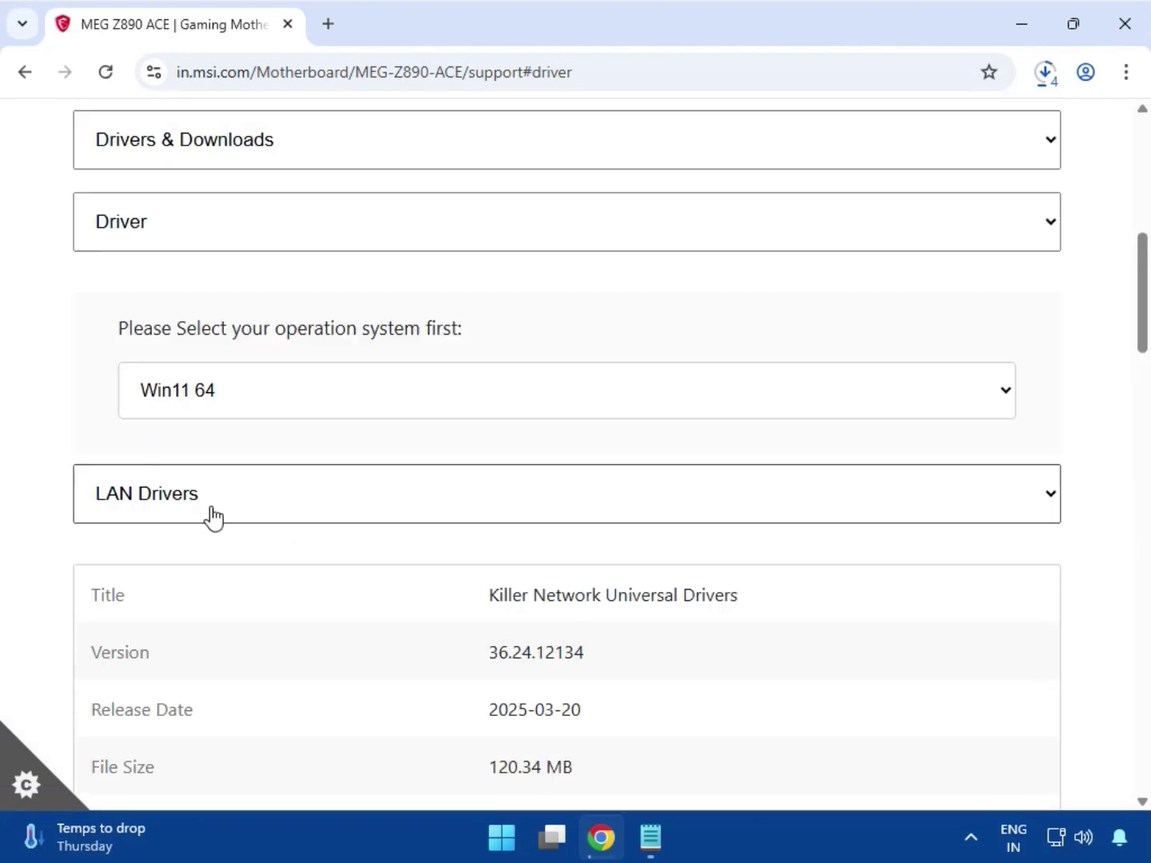
left_click(212, 518)
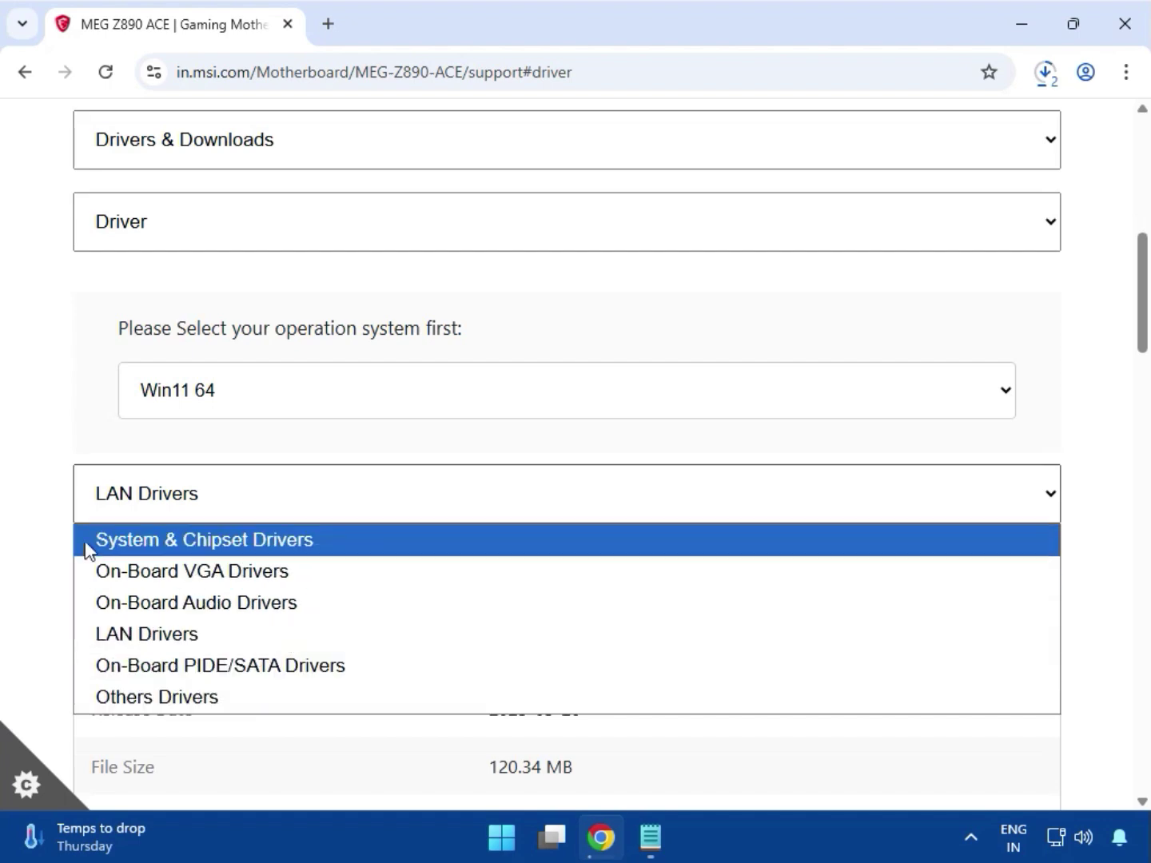
left_click(72, 538)
scroll(277, 613, "down", 5)
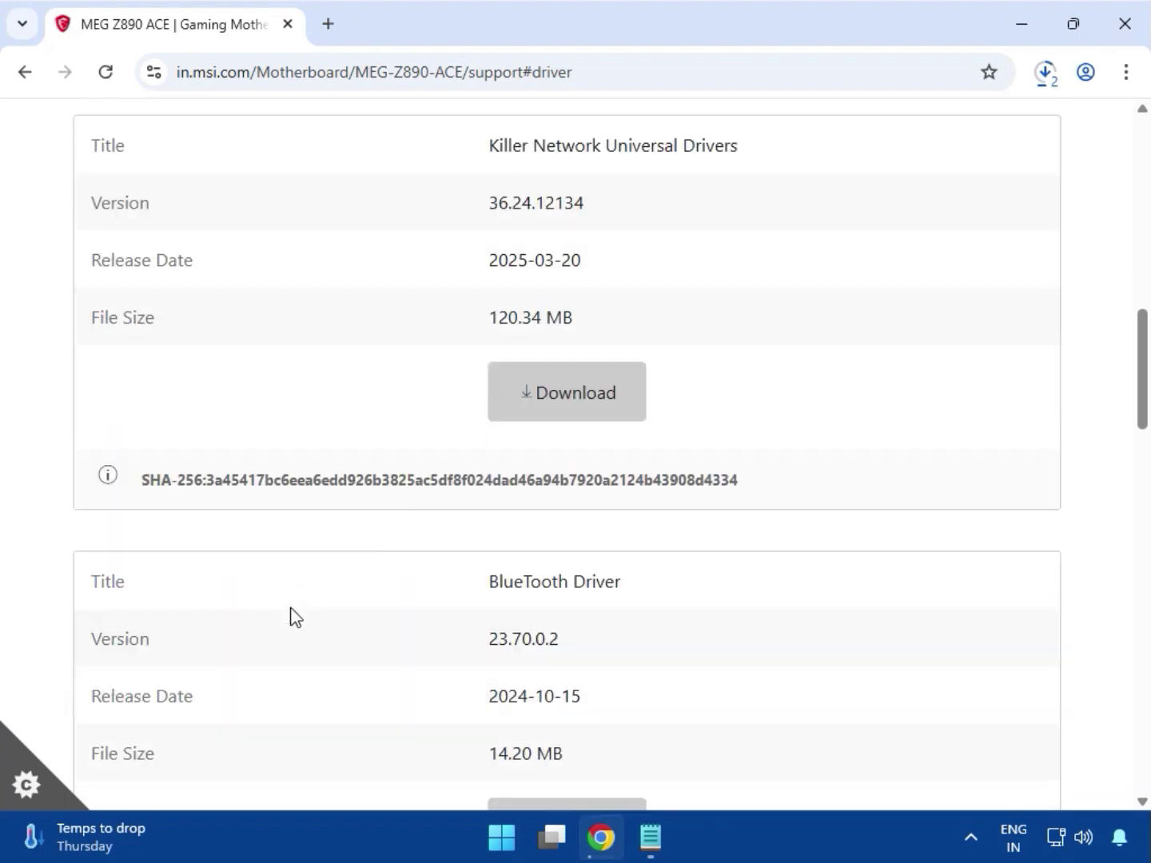
Check the progress of the driver downloads in the recent download history, then dismiss the list.
scroll(296, 615, "up", 9)
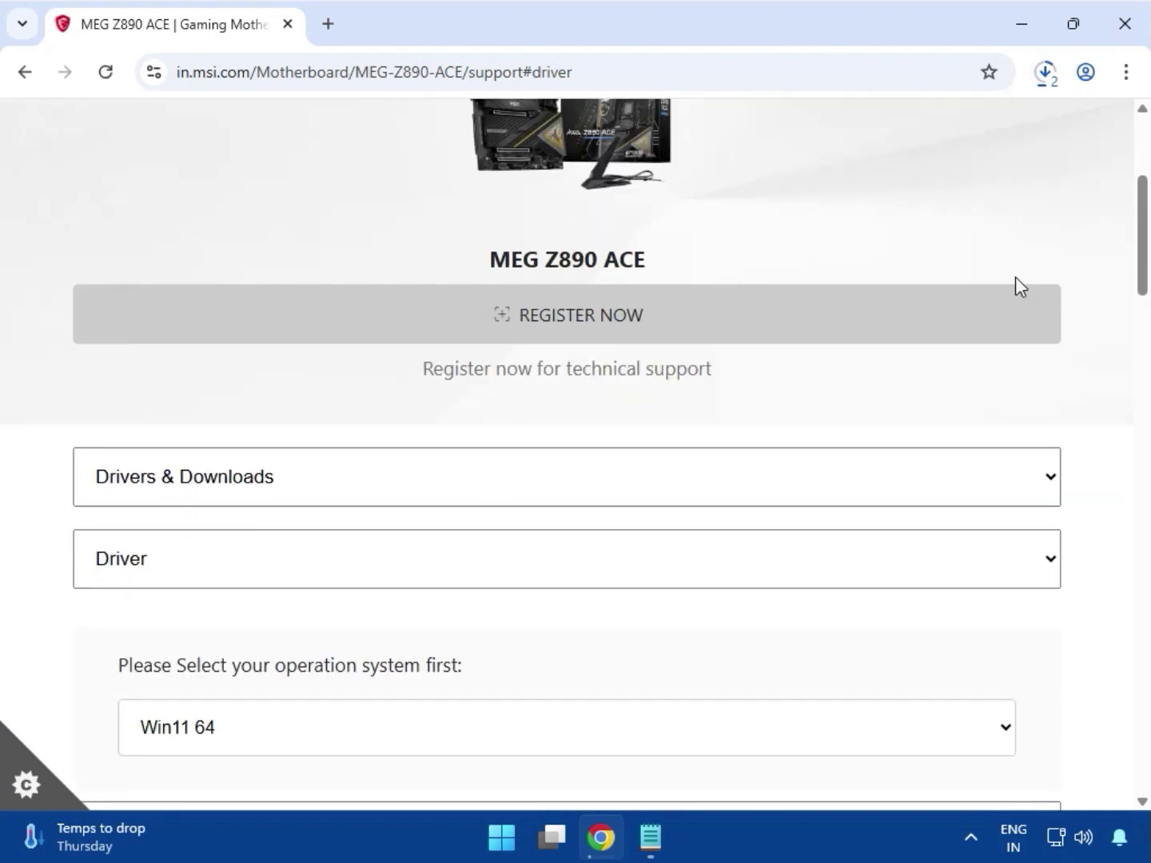
scroll(1023, 240, "up", 3)
left_click(1052, 77)
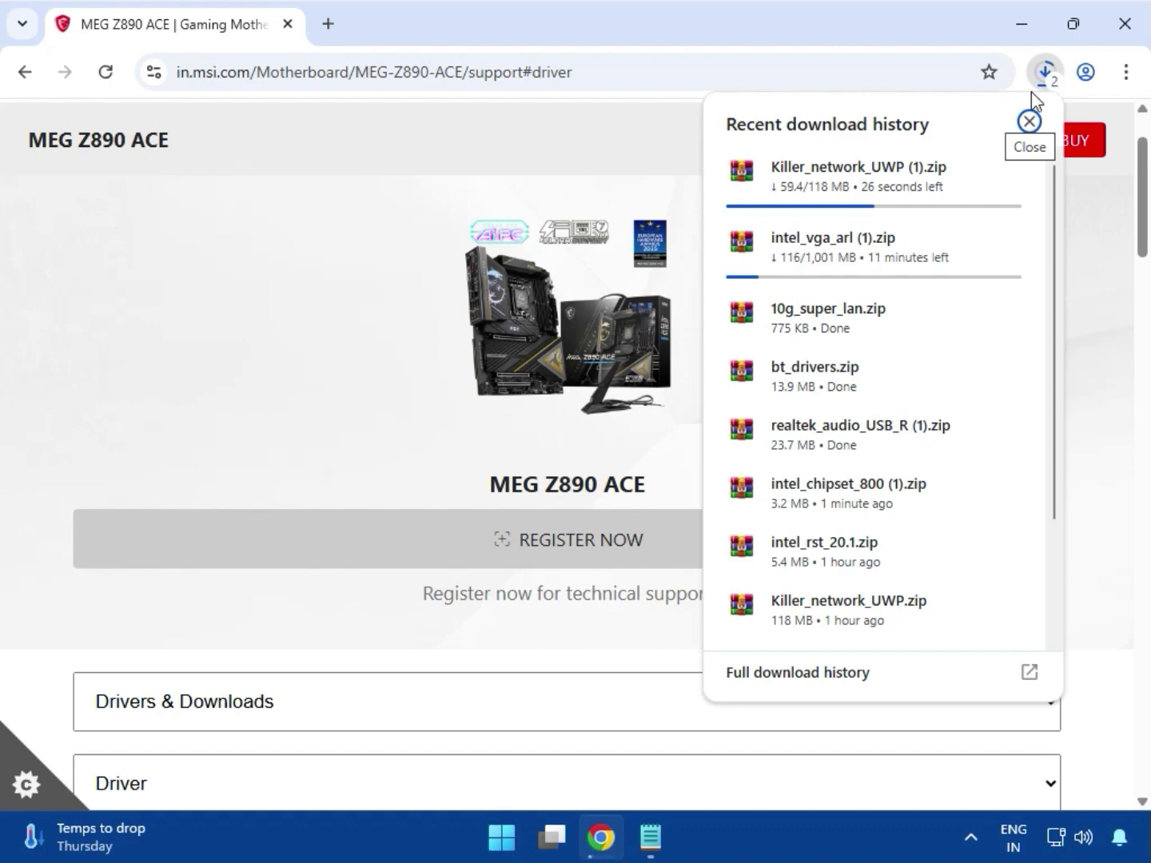
left_click(255, 615)
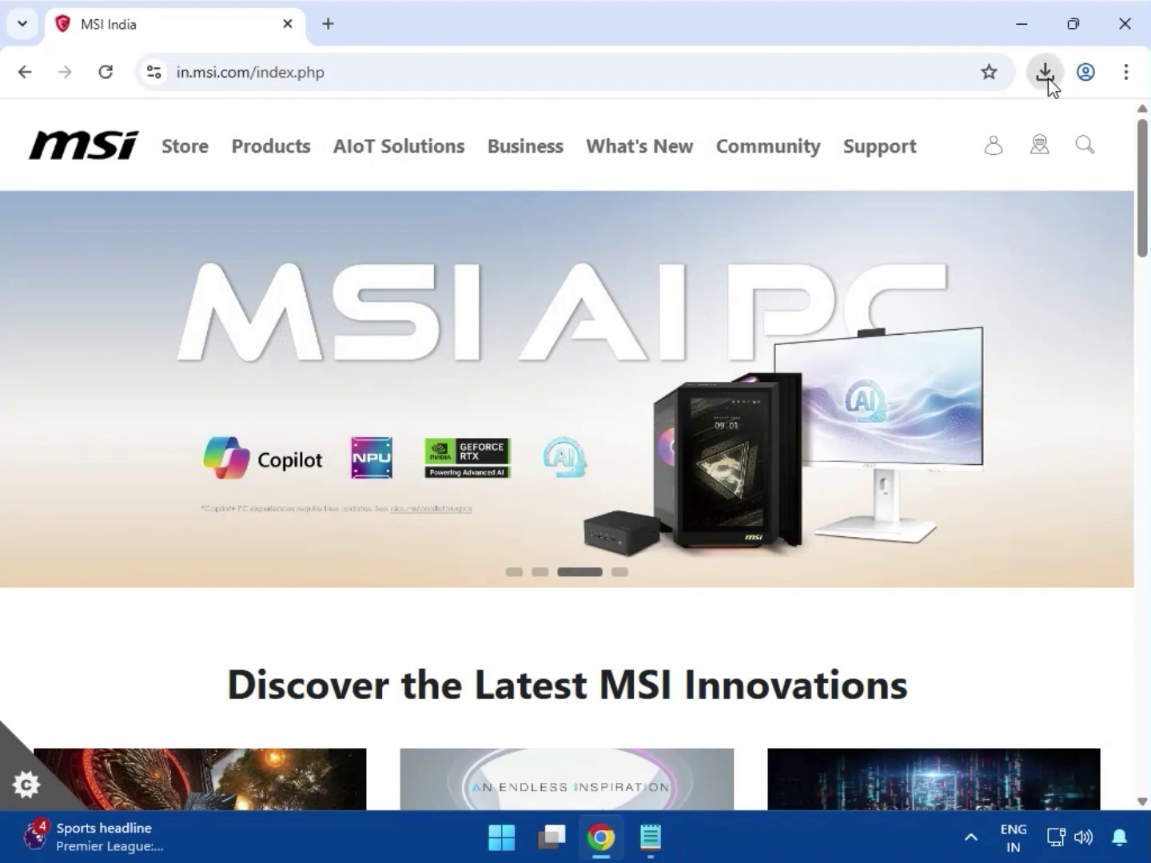
Open the full download history and show intel_rst_20.1.zip in its folder in File Explorer.
left_click(1047, 76)
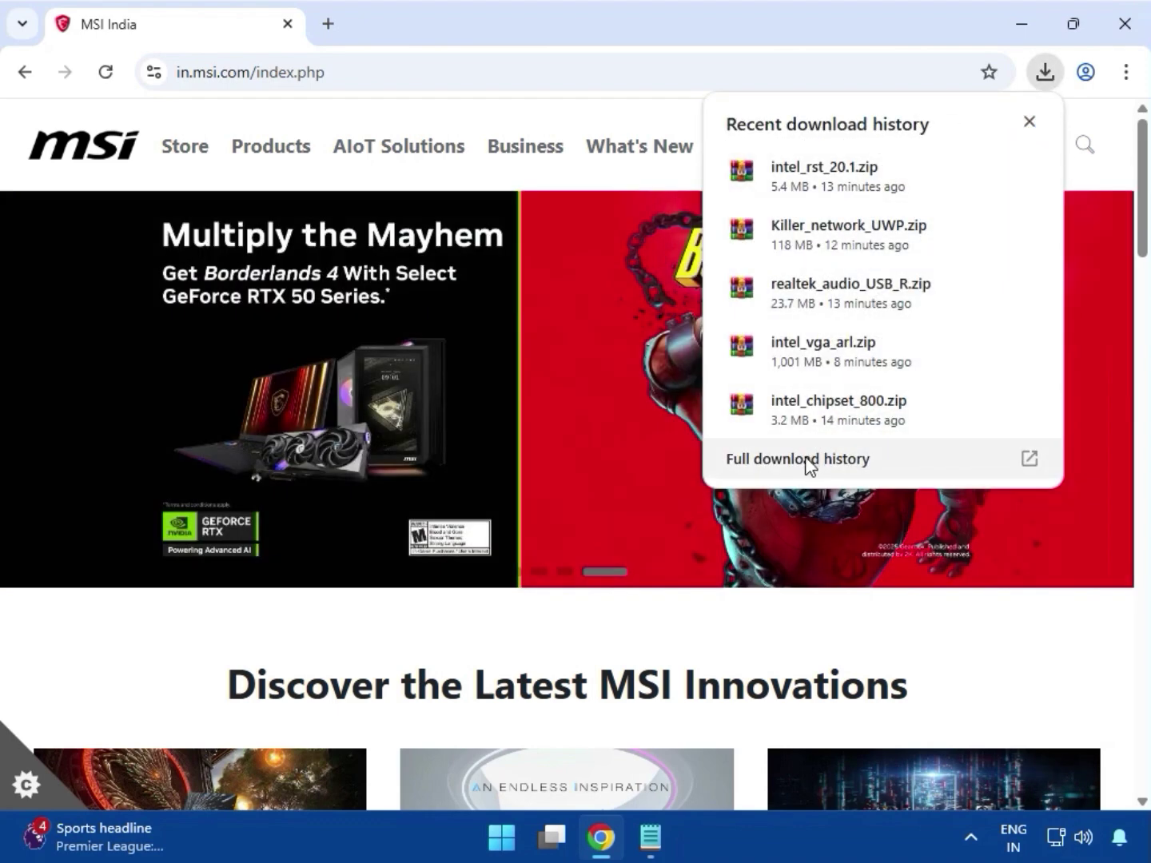
left_click(780, 460)
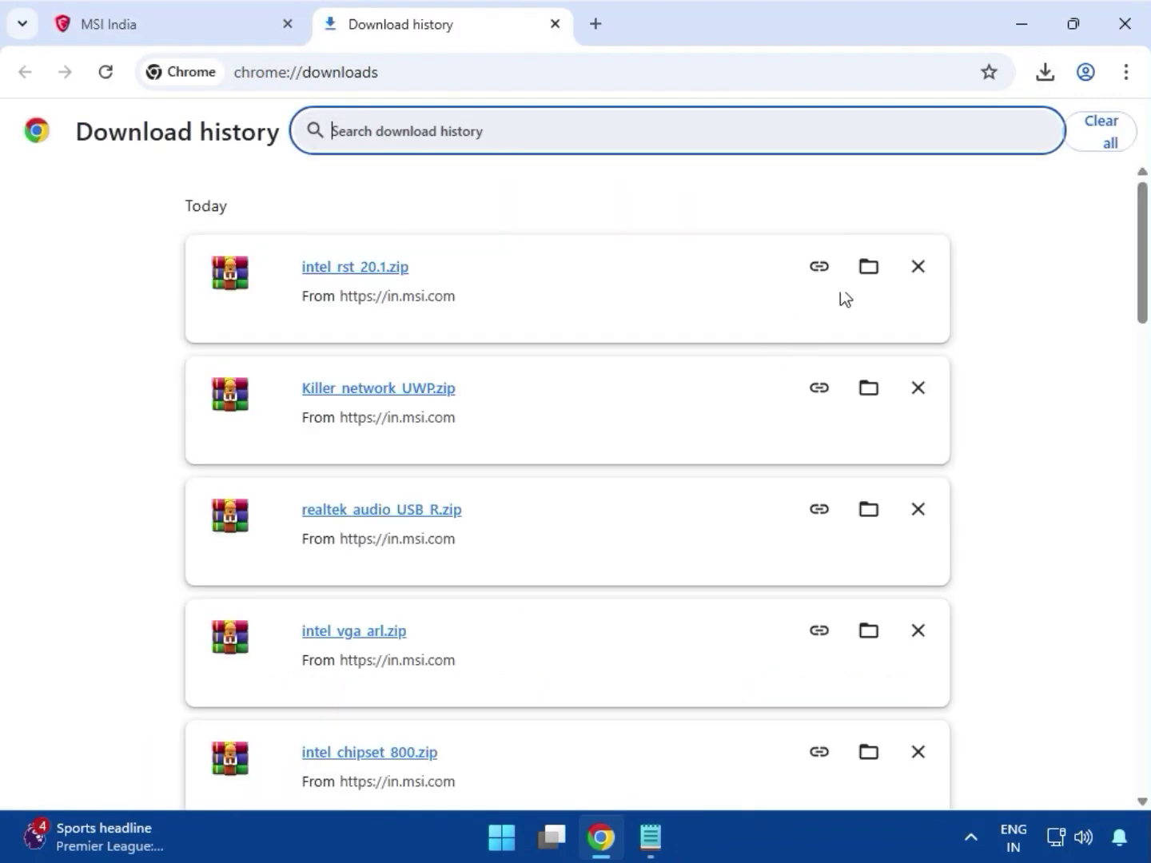
left_click(866, 268)
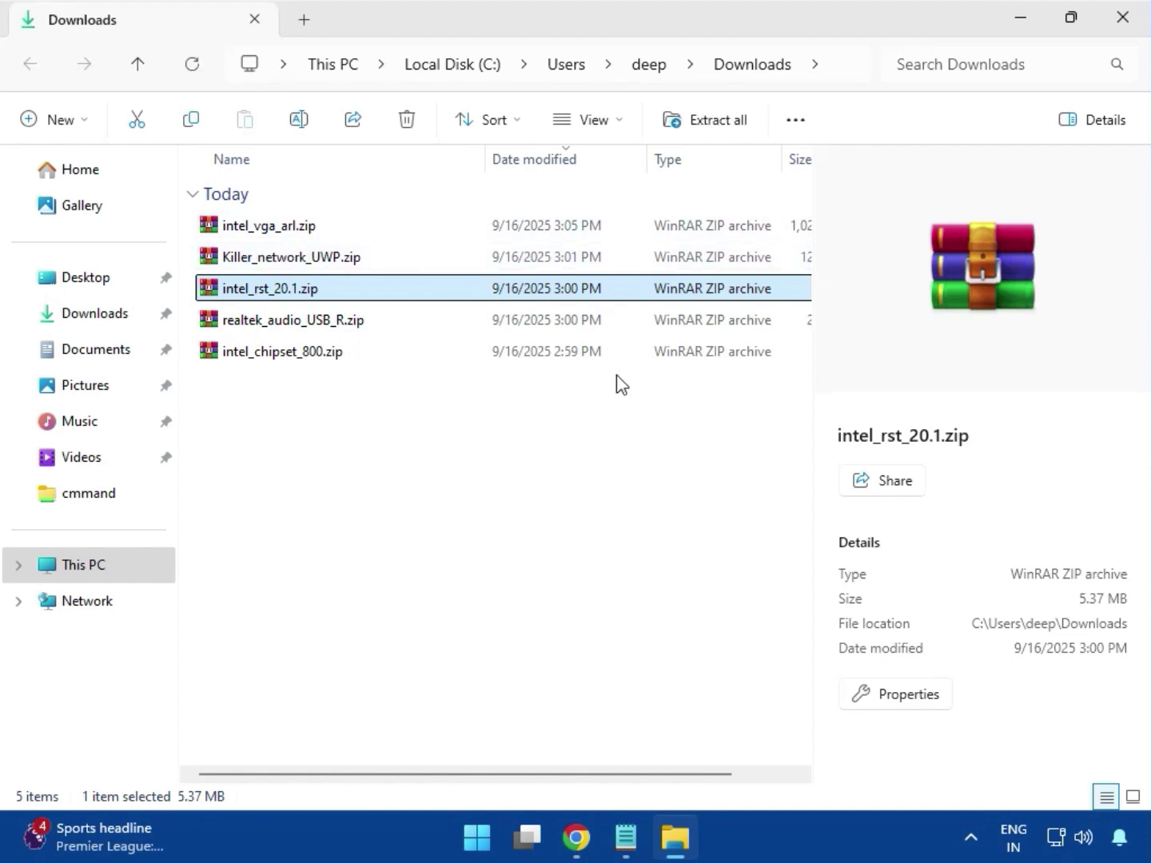
left_click(244, 238)
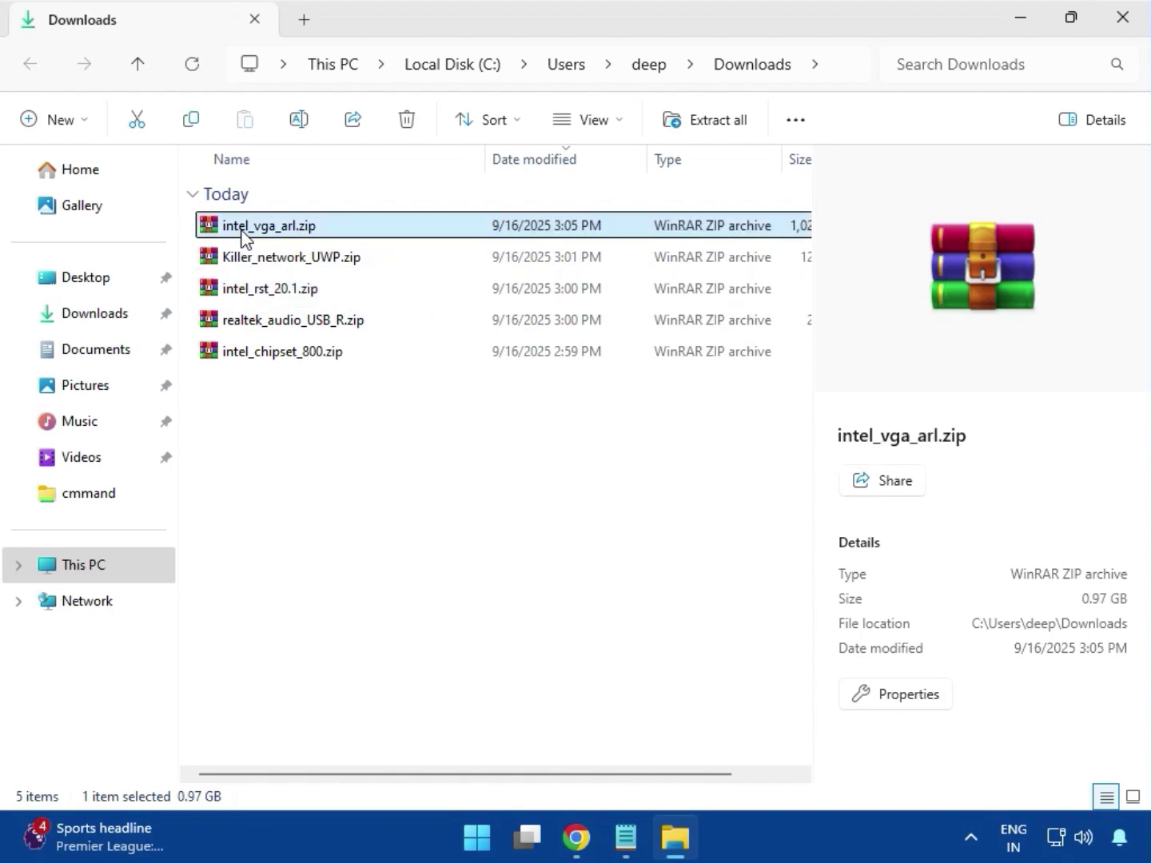
double_click(244, 232)
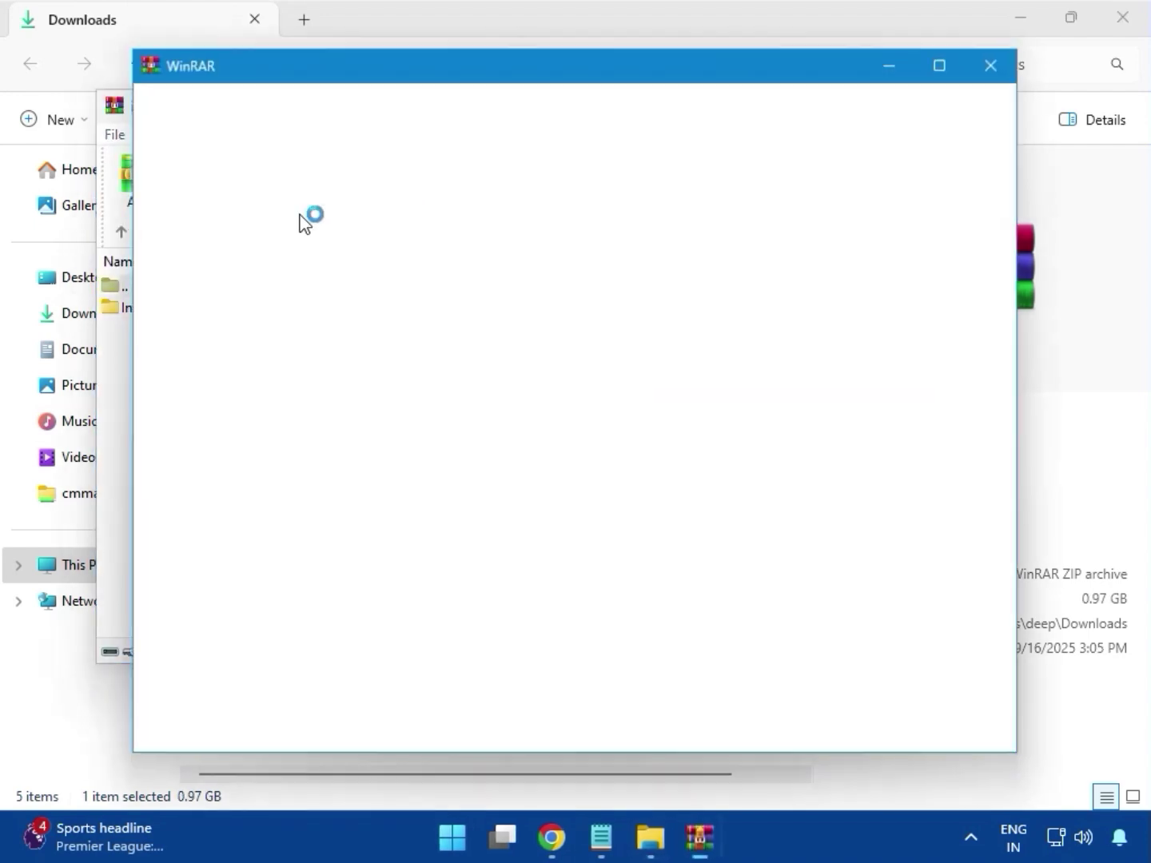
left_click(1004, 59)
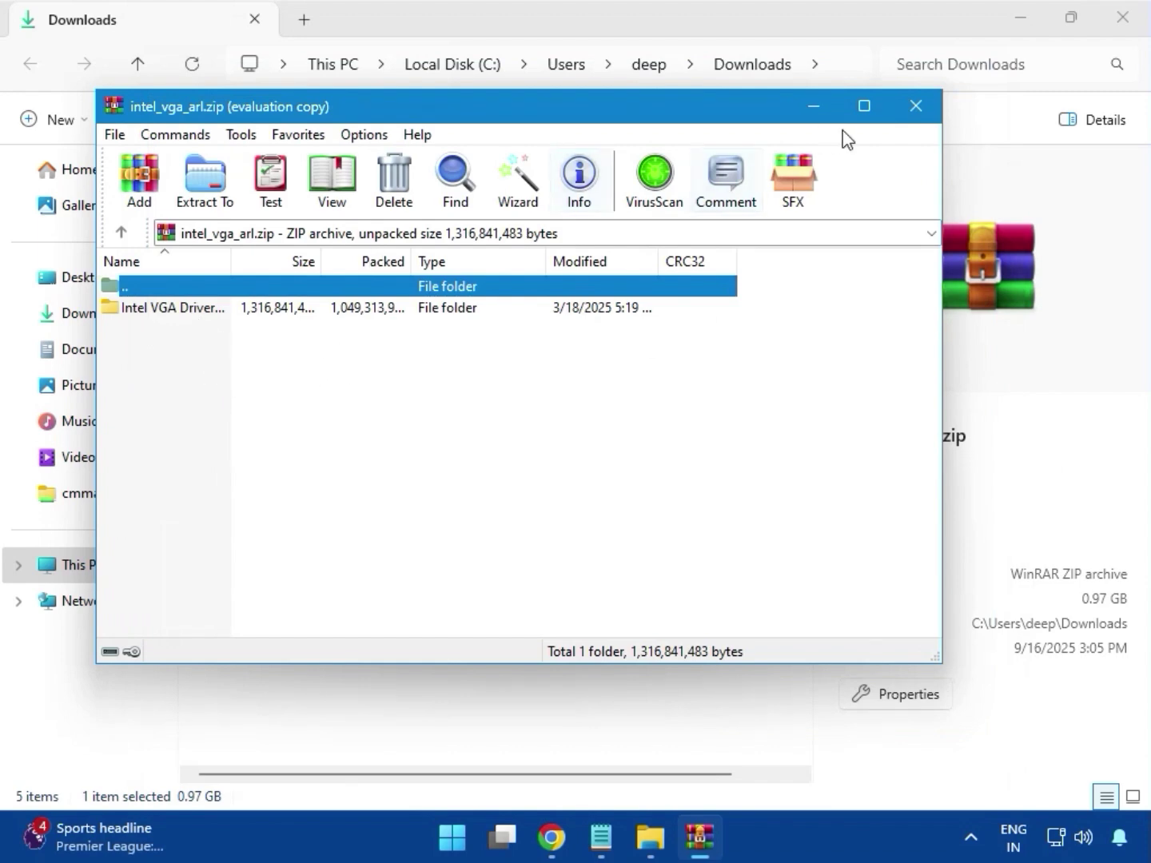
left_click(916, 111)
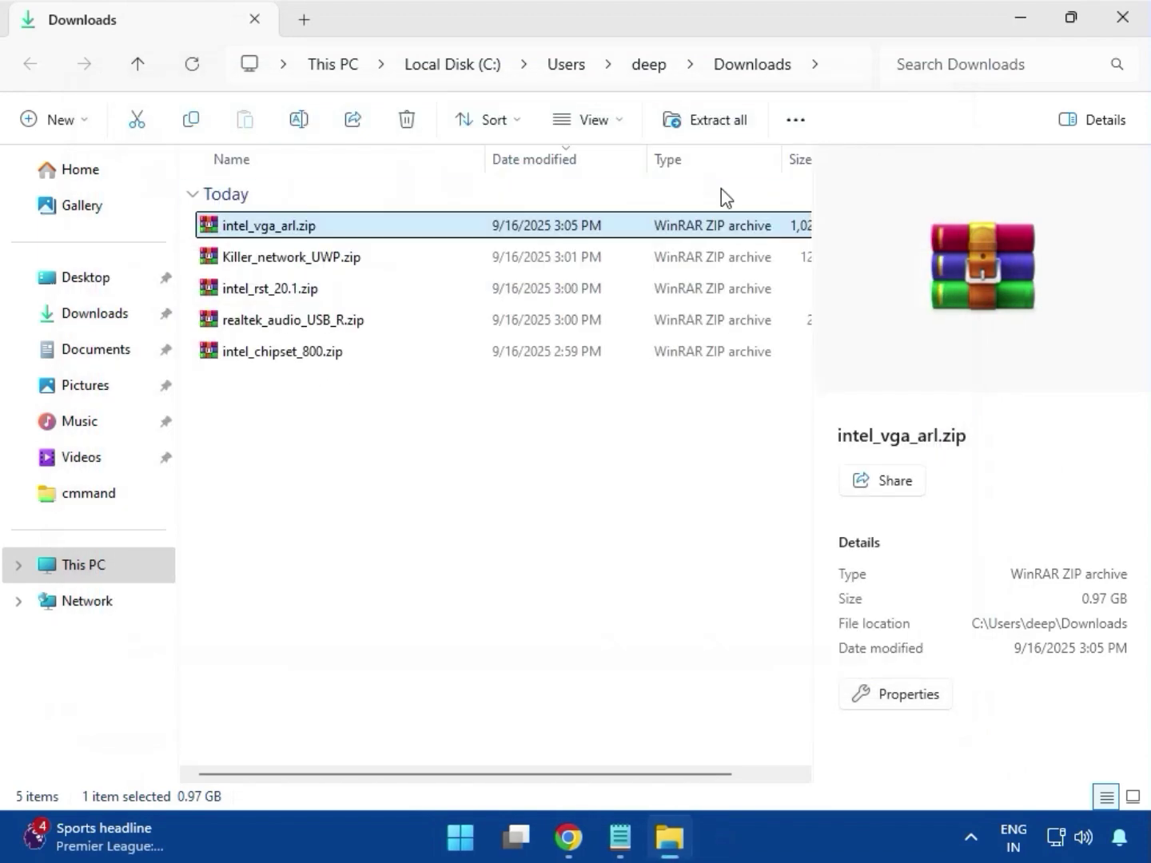
Run Installer.exe from the Intel VGA Driver_32.0.101.6629 folder in intel_vga_arl.zip, begin the graphics driver installation, and close the archive.
double_click(277, 229)
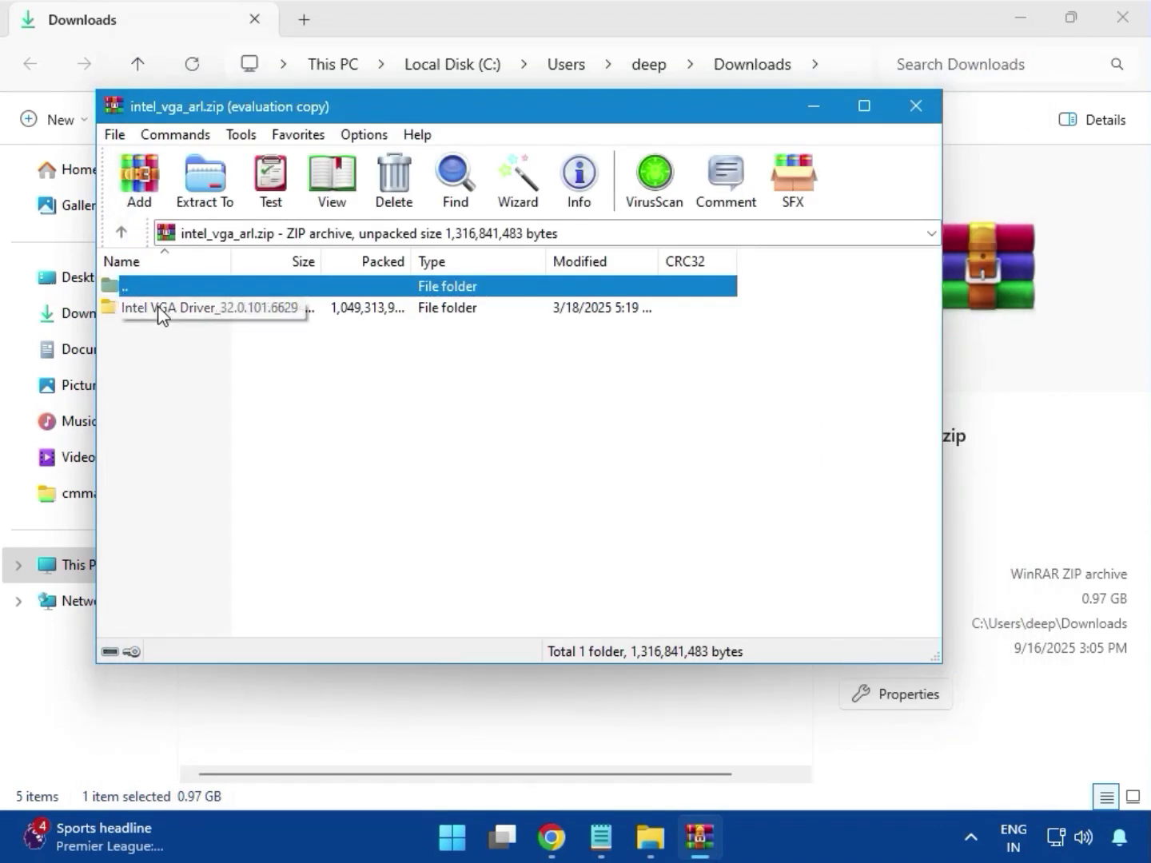
double_click(159, 309)
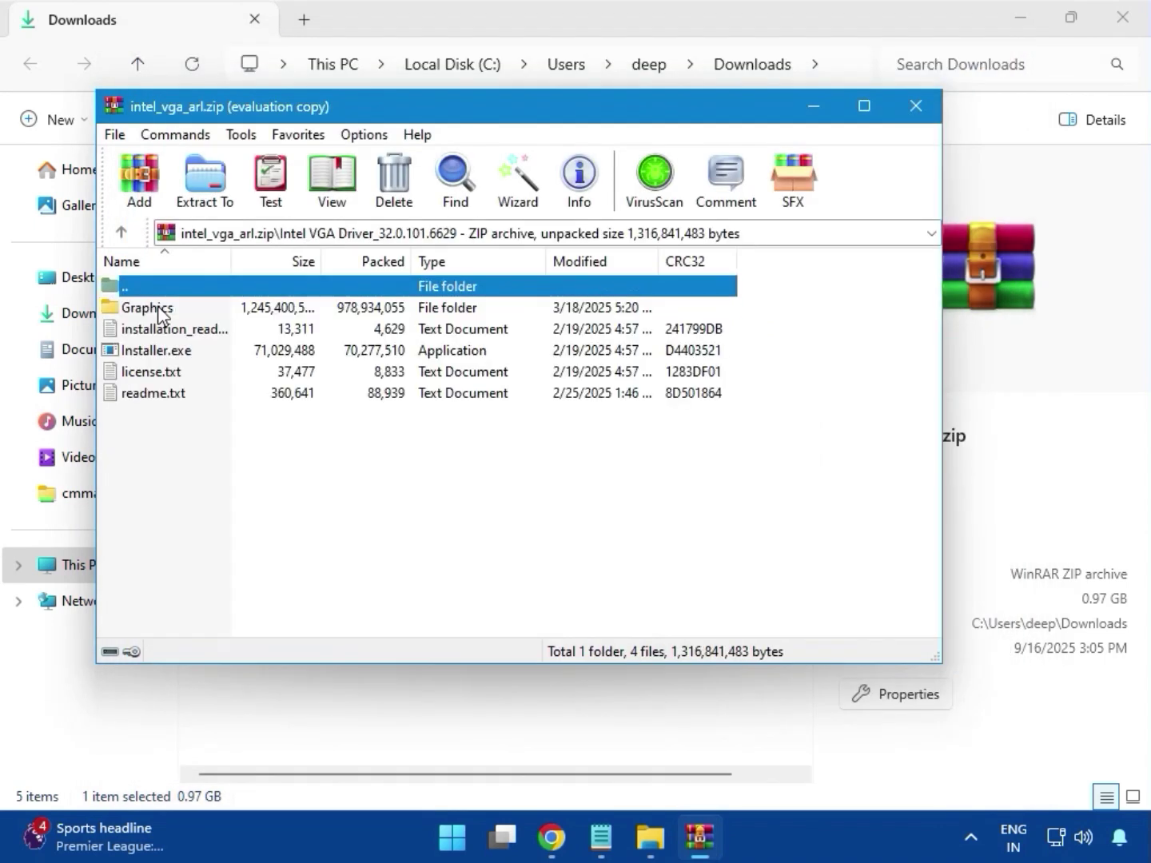
left_click(147, 353)
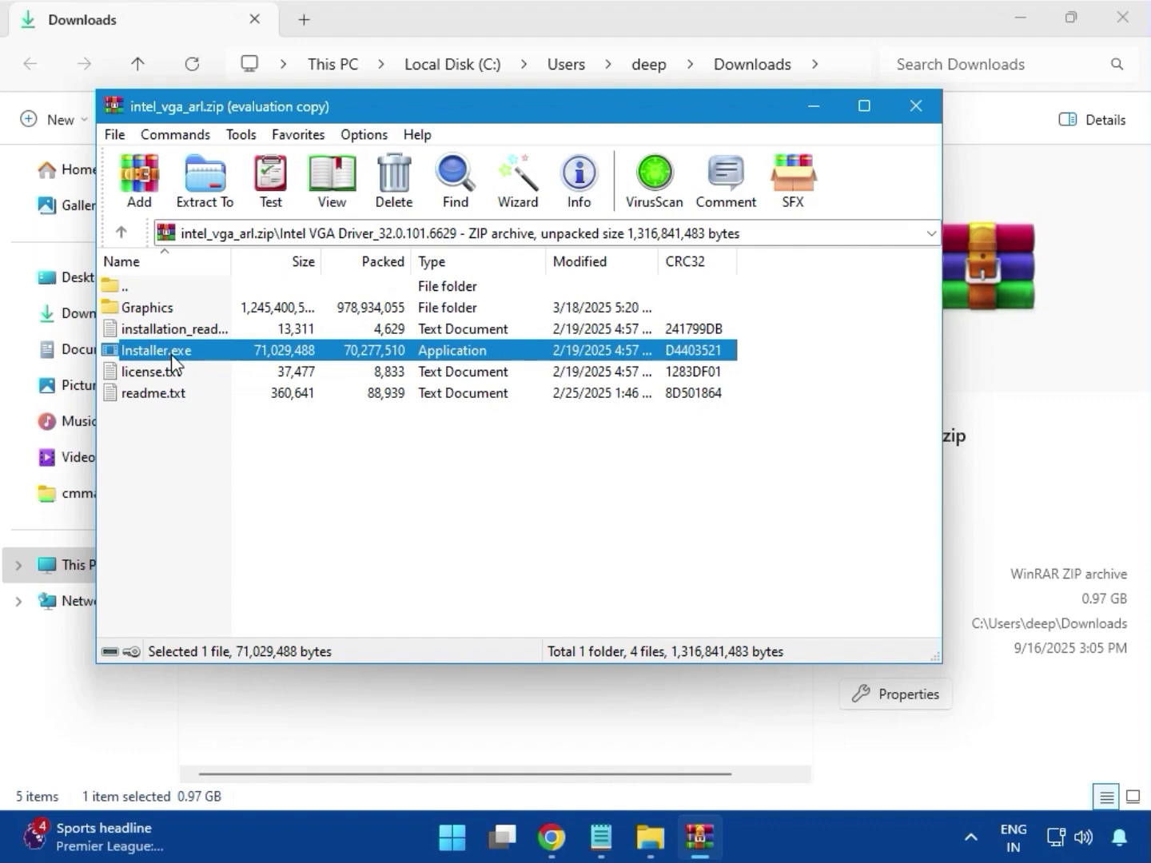
double_click(172, 357)
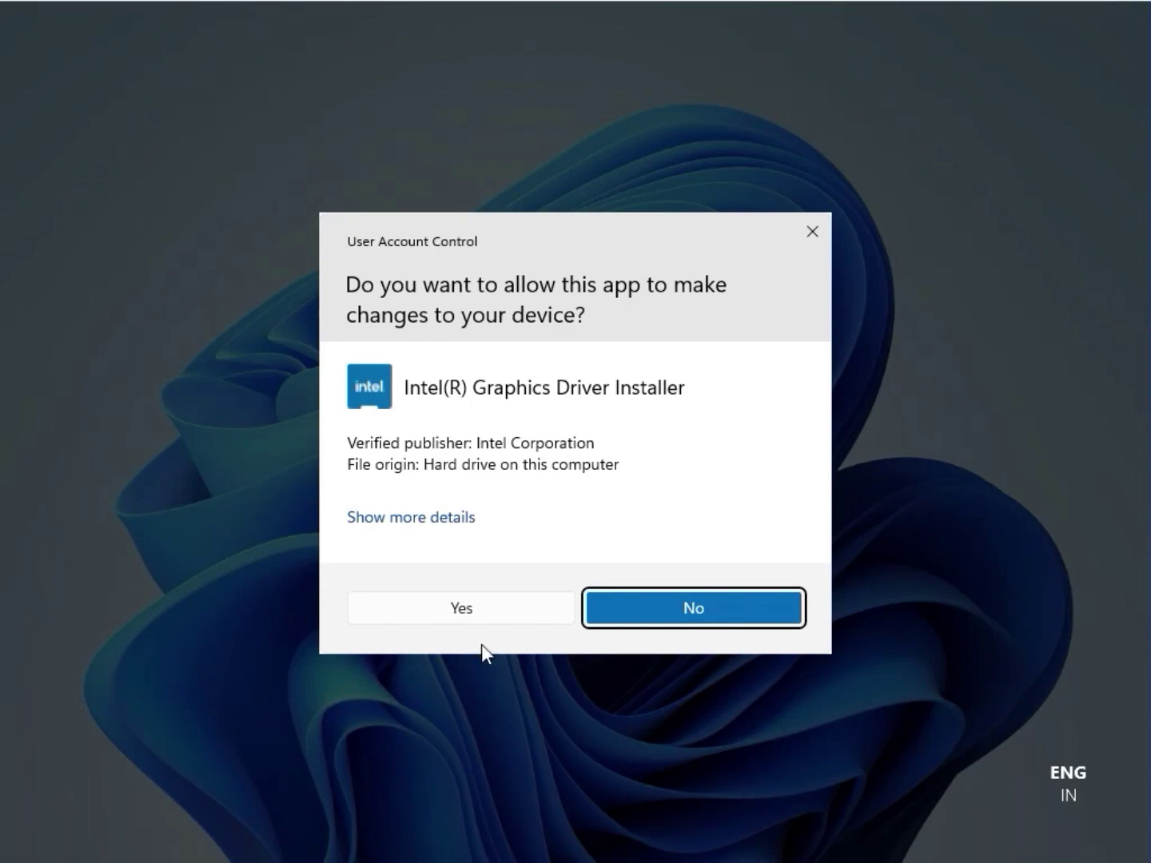
left_click(454, 615)
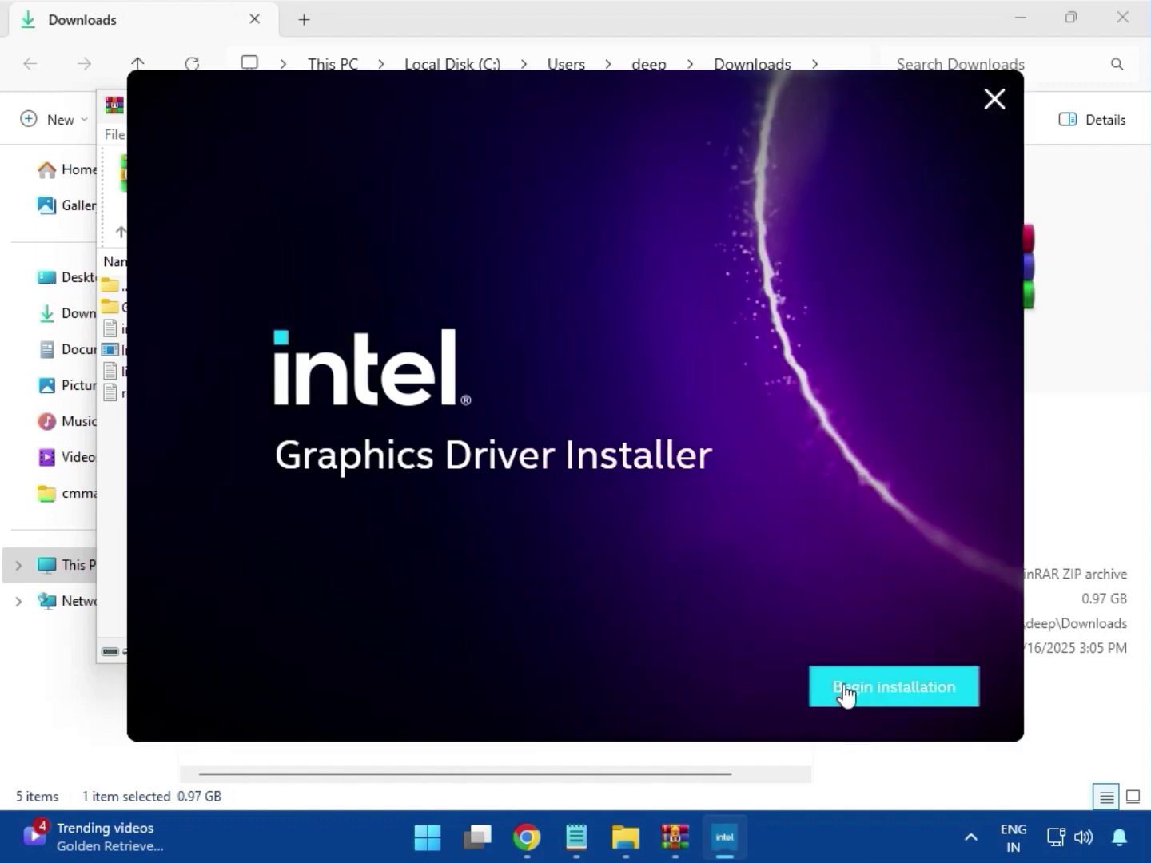
left_click(845, 692)
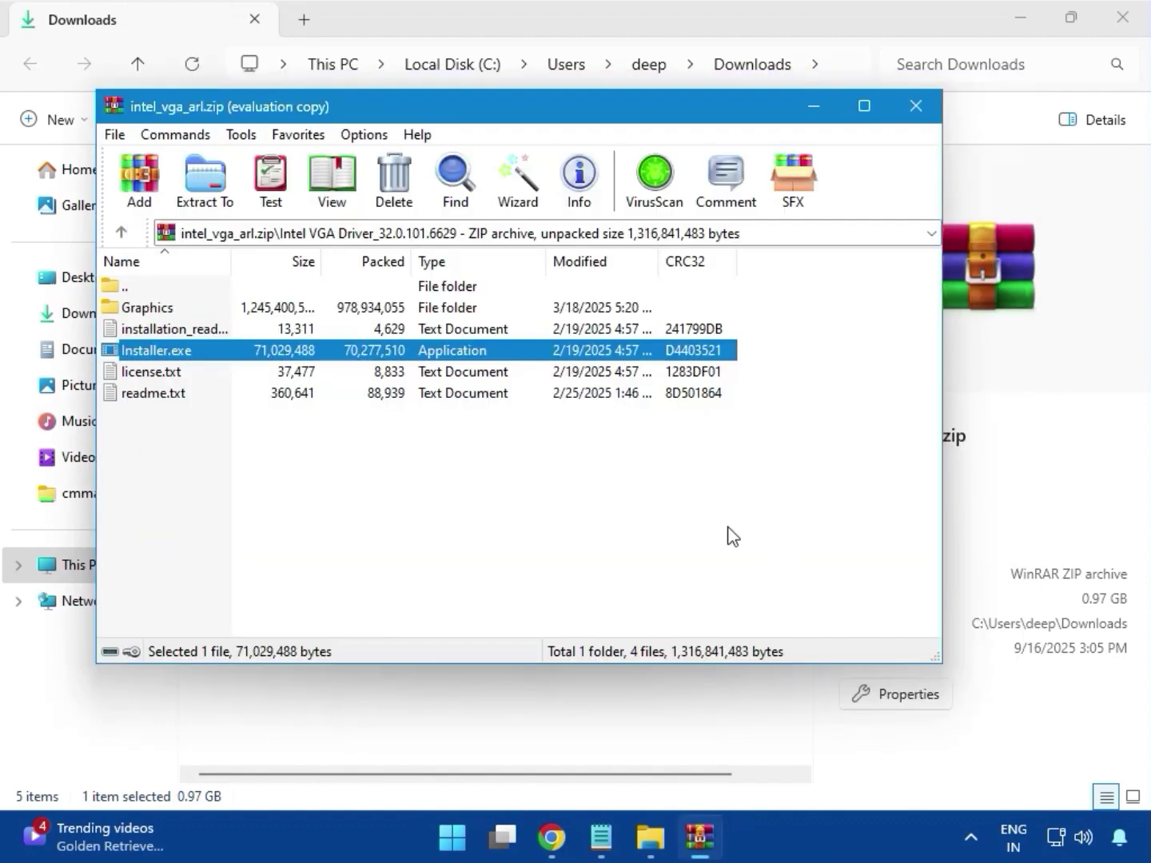
left_click(914, 106)
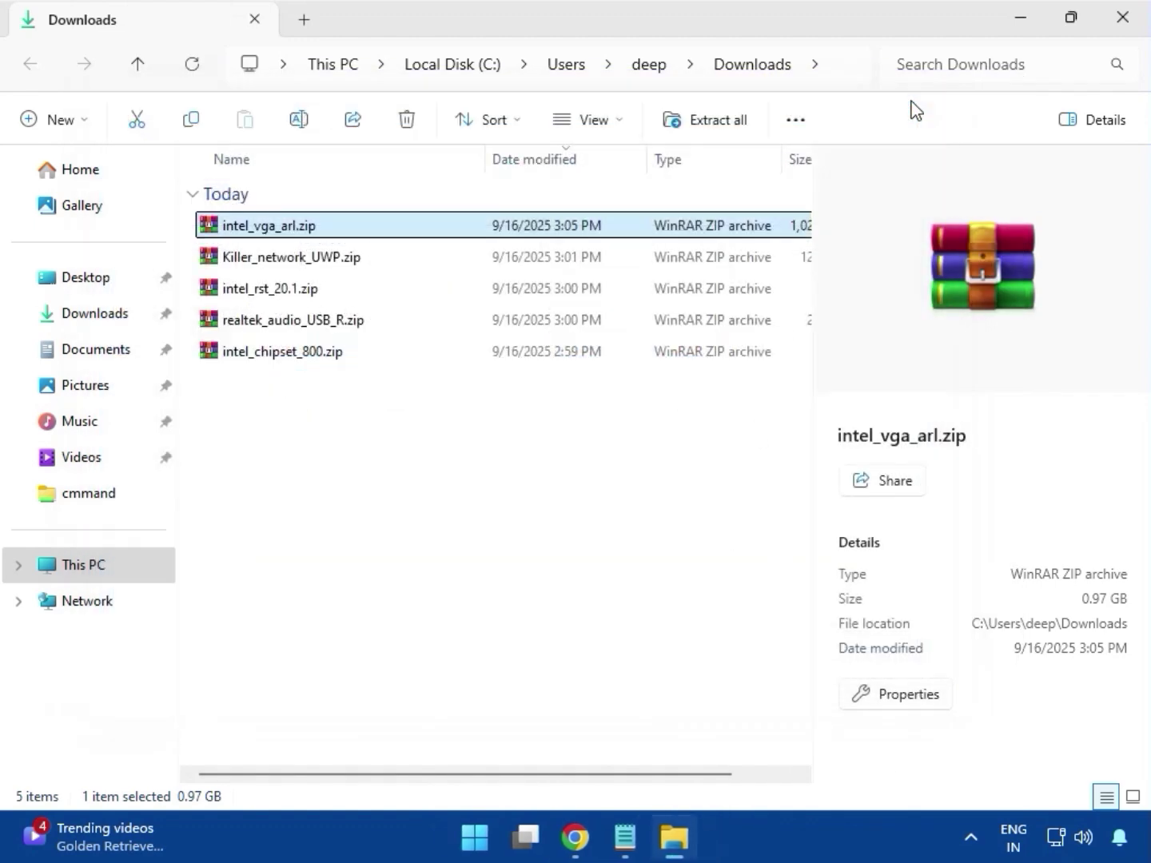
Open Killer_network_UWP.zip, dismiss the WinRAR license reminder, and enter the Killer_network_UWP_36.24.12134 folder.
left_click(285, 264)
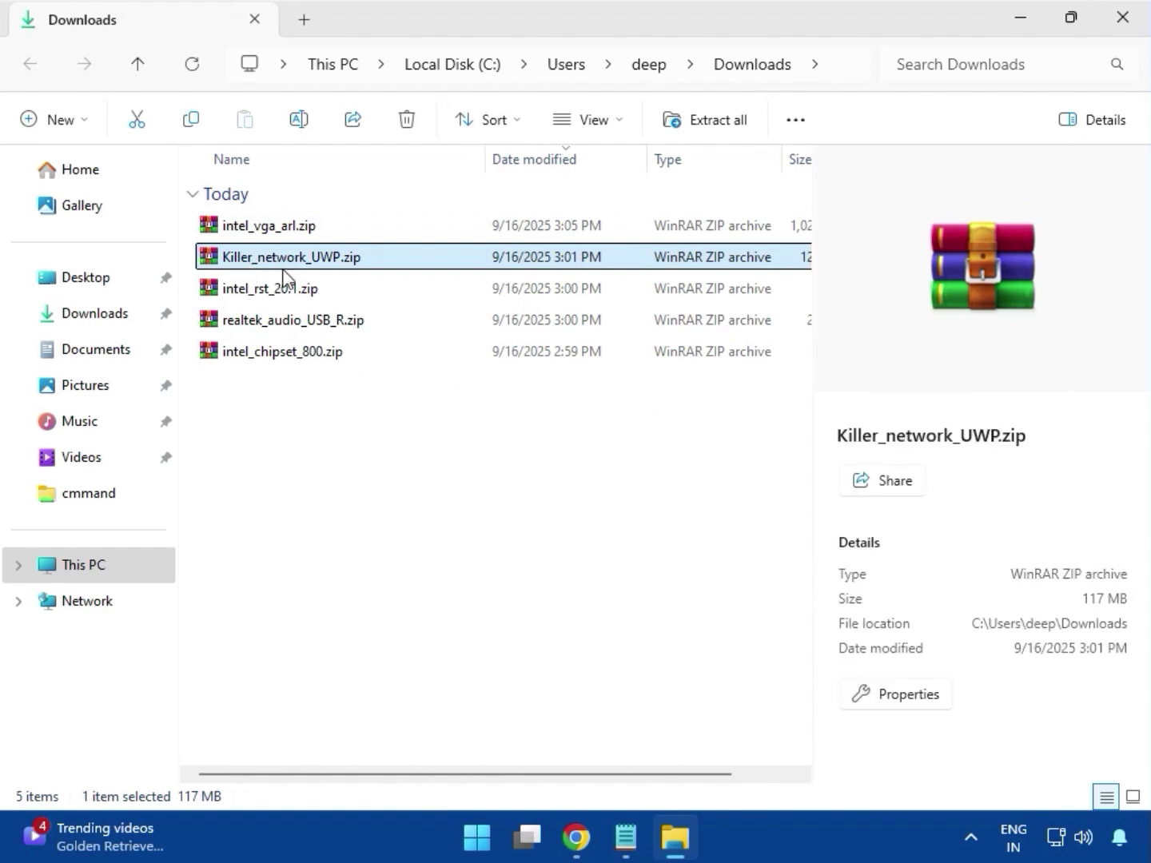
double_click(297, 258)
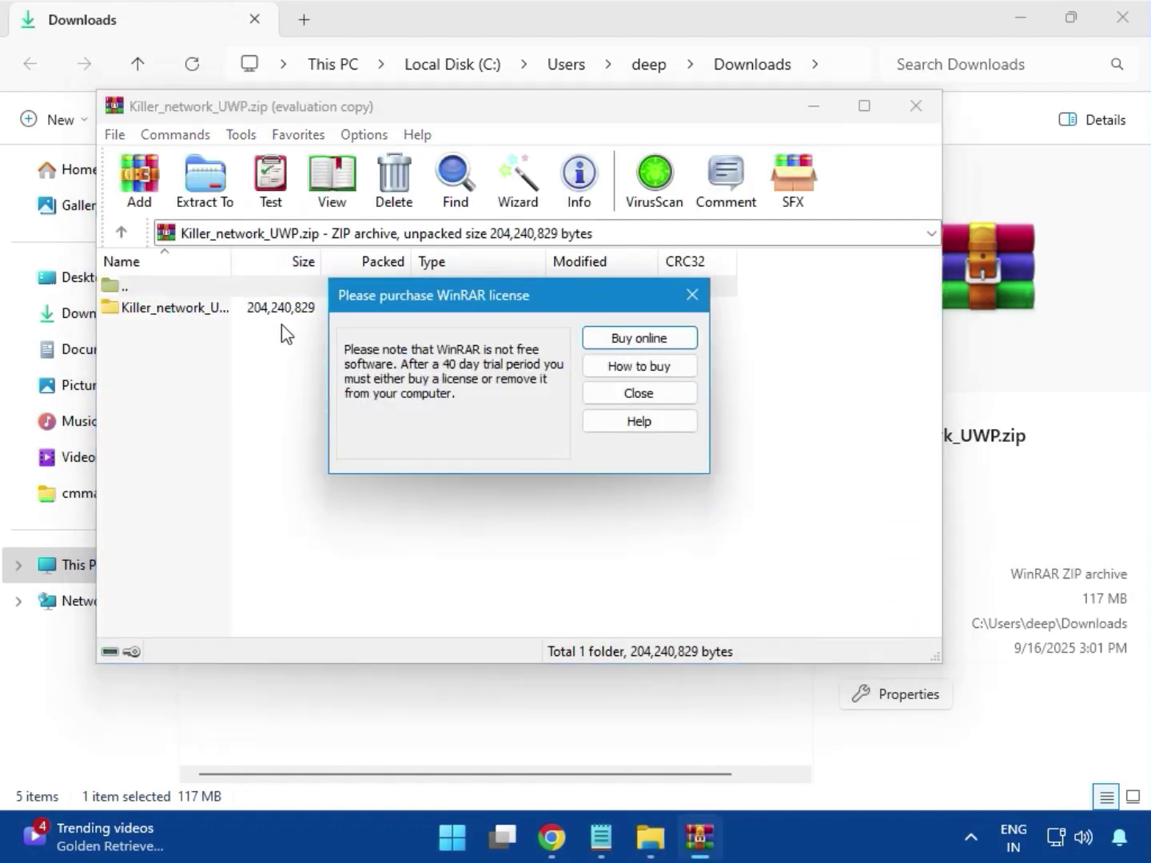
left_click(695, 299)
left_click(153, 308)
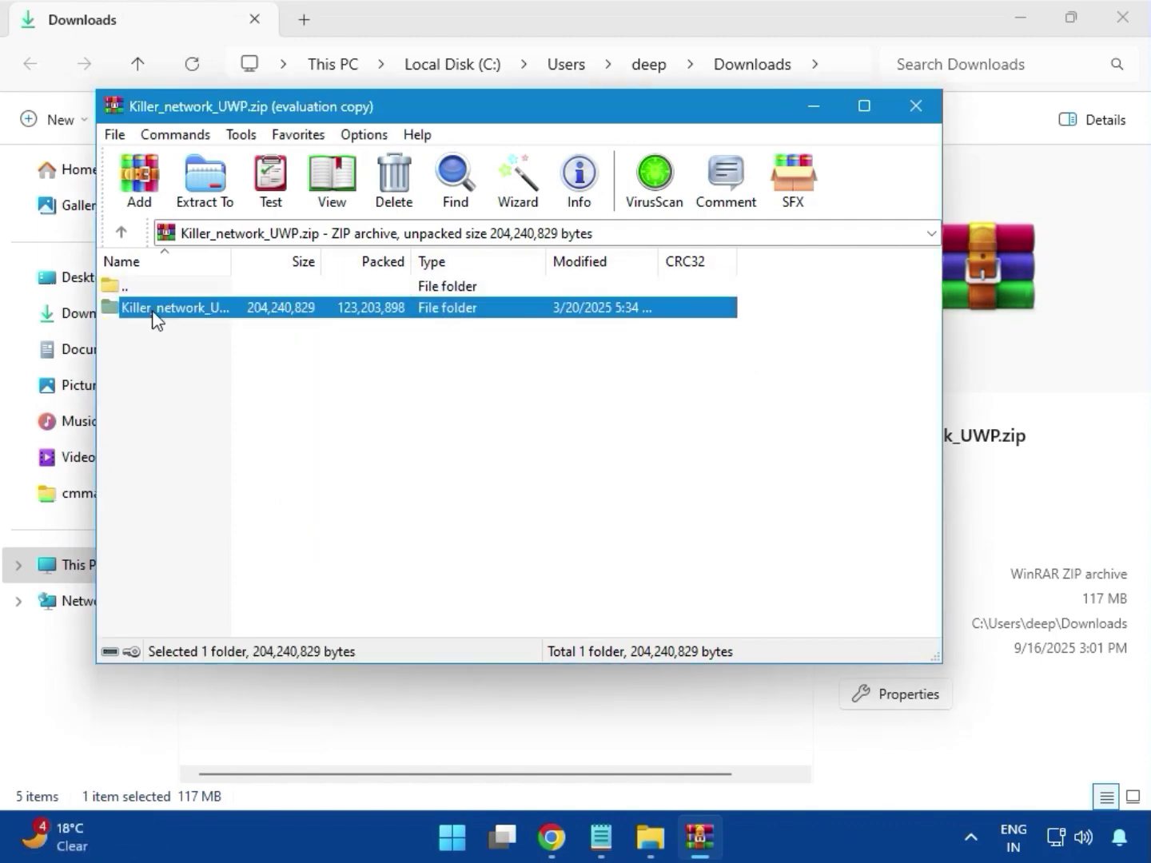
double_click(187, 309)
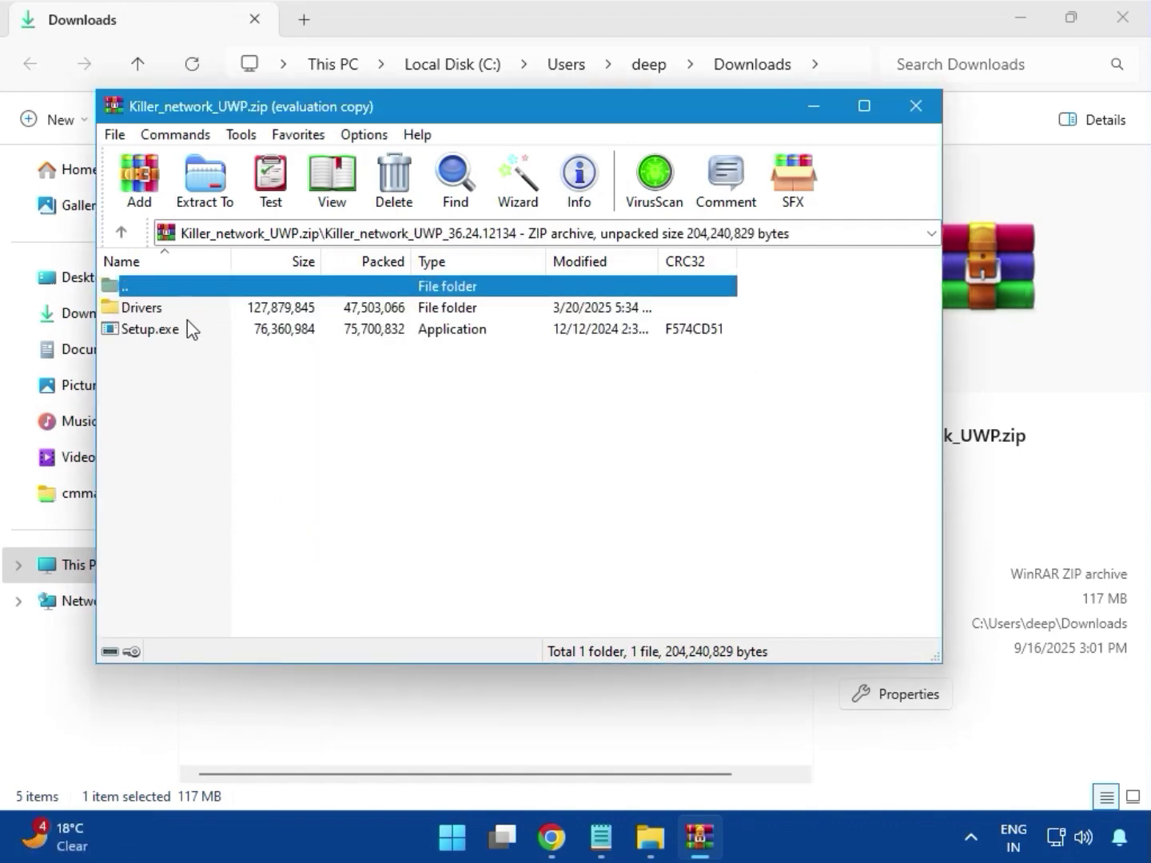
Run Setup.exe from the Killer network archive and allow KillerPerformanceSuite_x64 to make changes to the device.
left_click(169, 331)
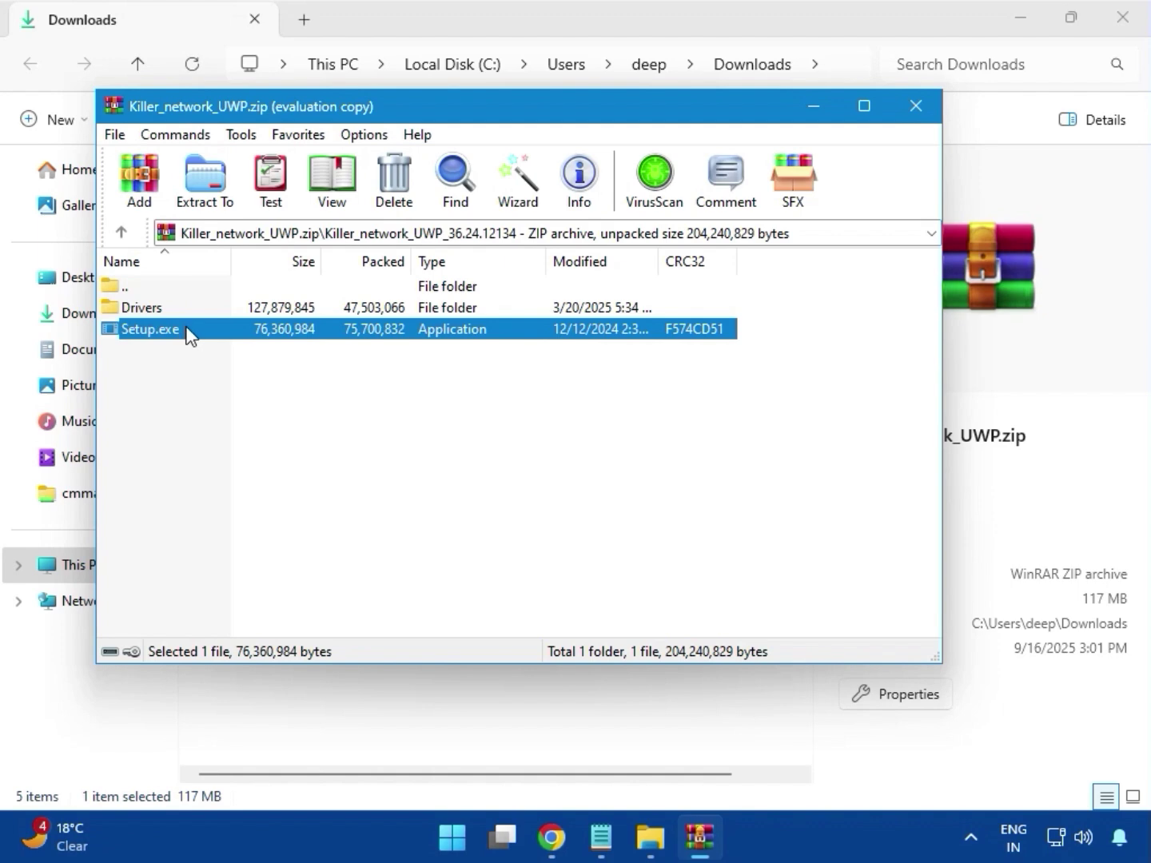
double_click(186, 329)
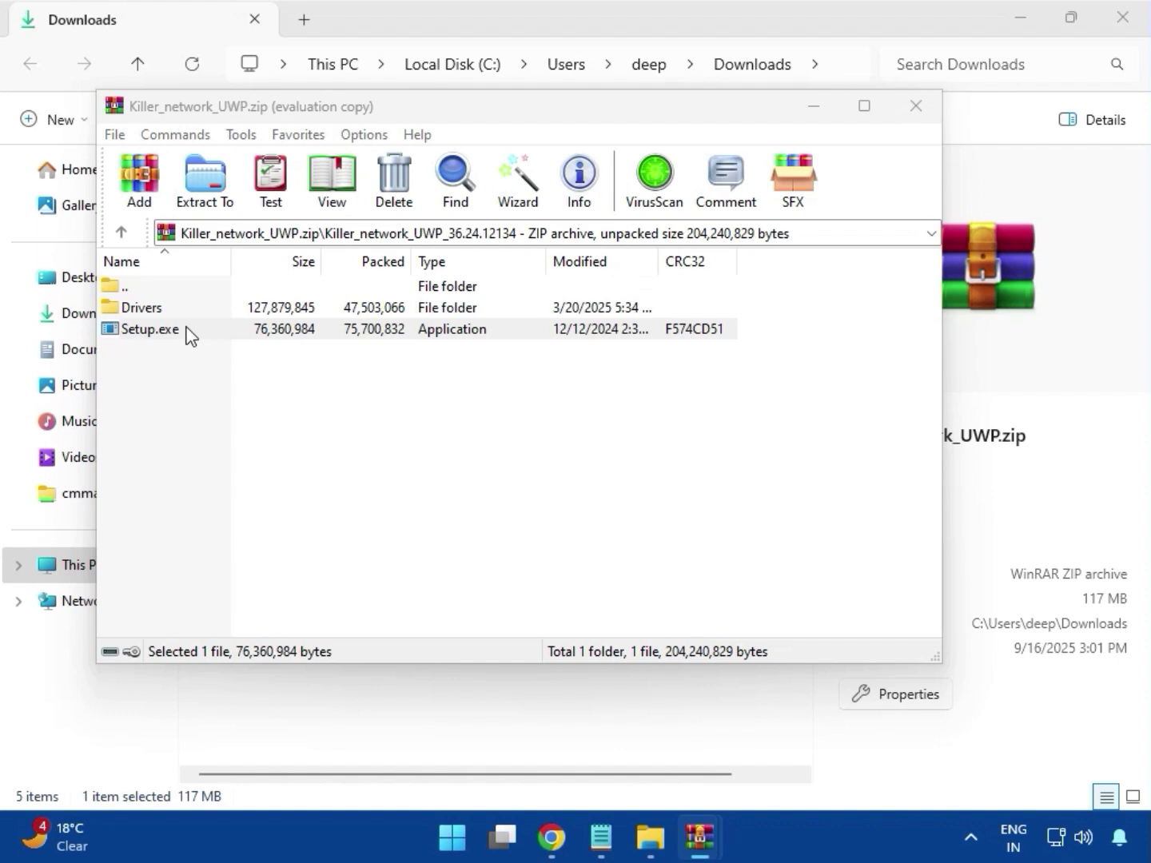
left_click(189, 333)
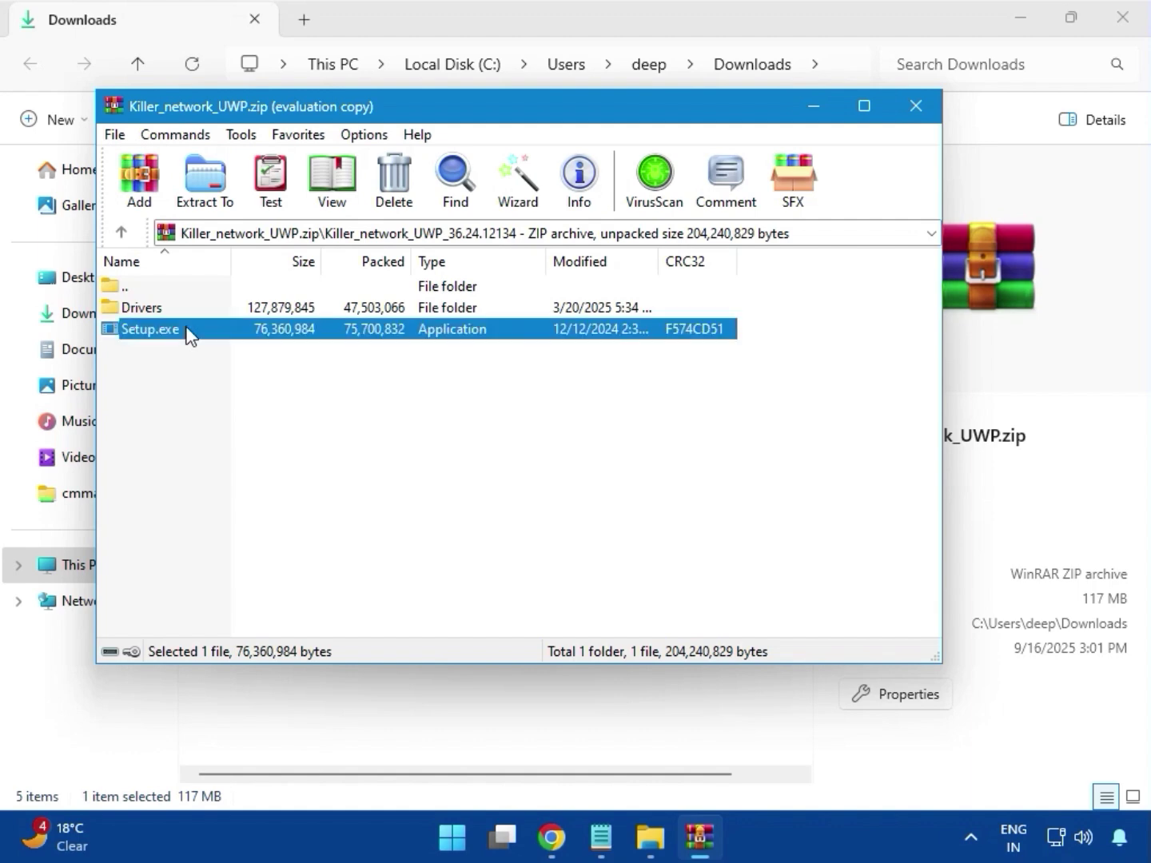
double_click(187, 329)
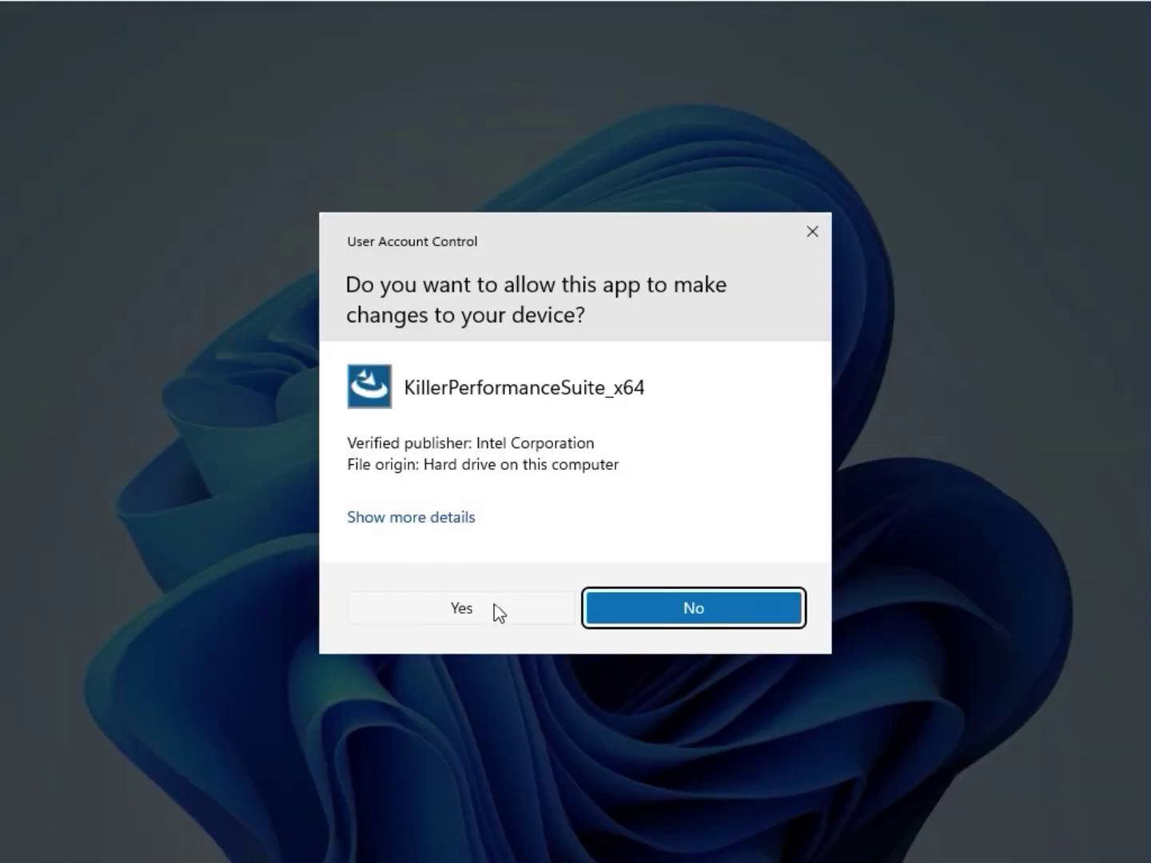
left_click(494, 605)
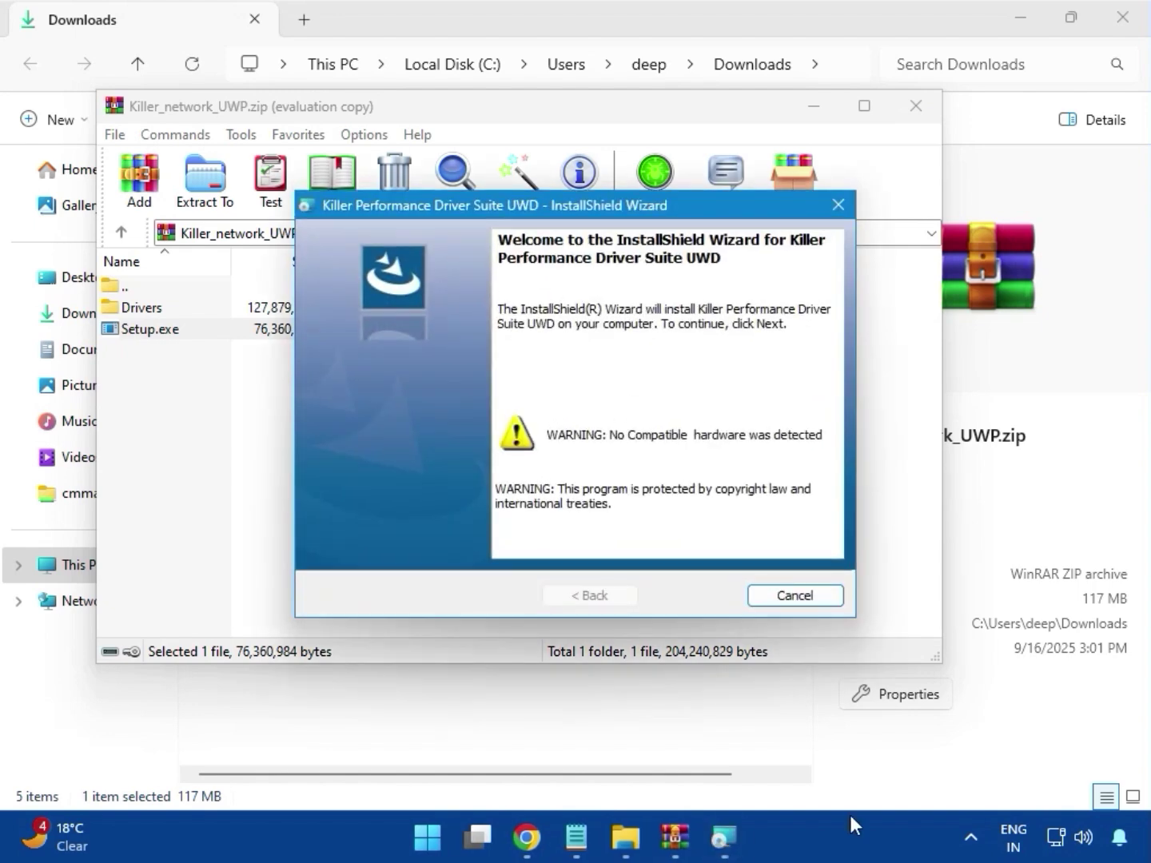
Cancel the Killer Performance Driver Suite UWD setup, finish the wizard, and close the Killer_network_UWP.zip archive.
left_click(786, 598)
left_click(527, 454)
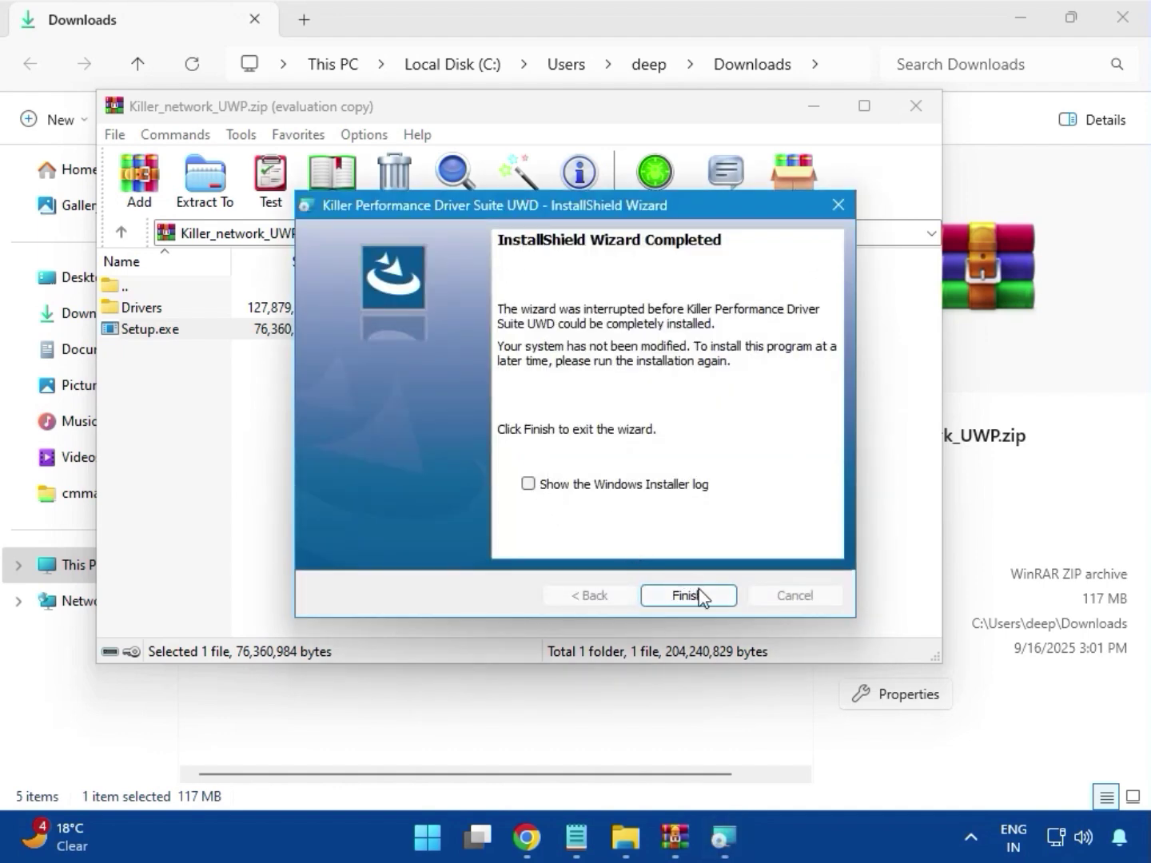
left_click(688, 595)
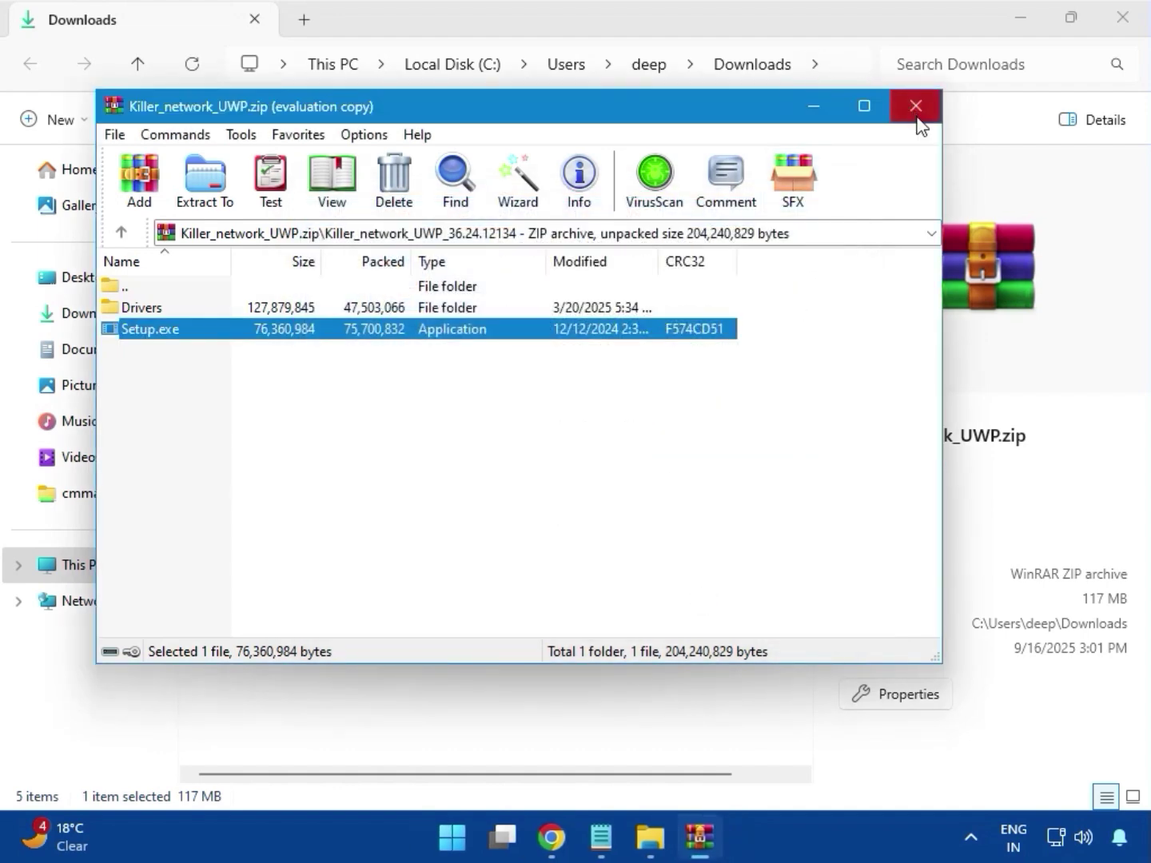
left_click(917, 112)
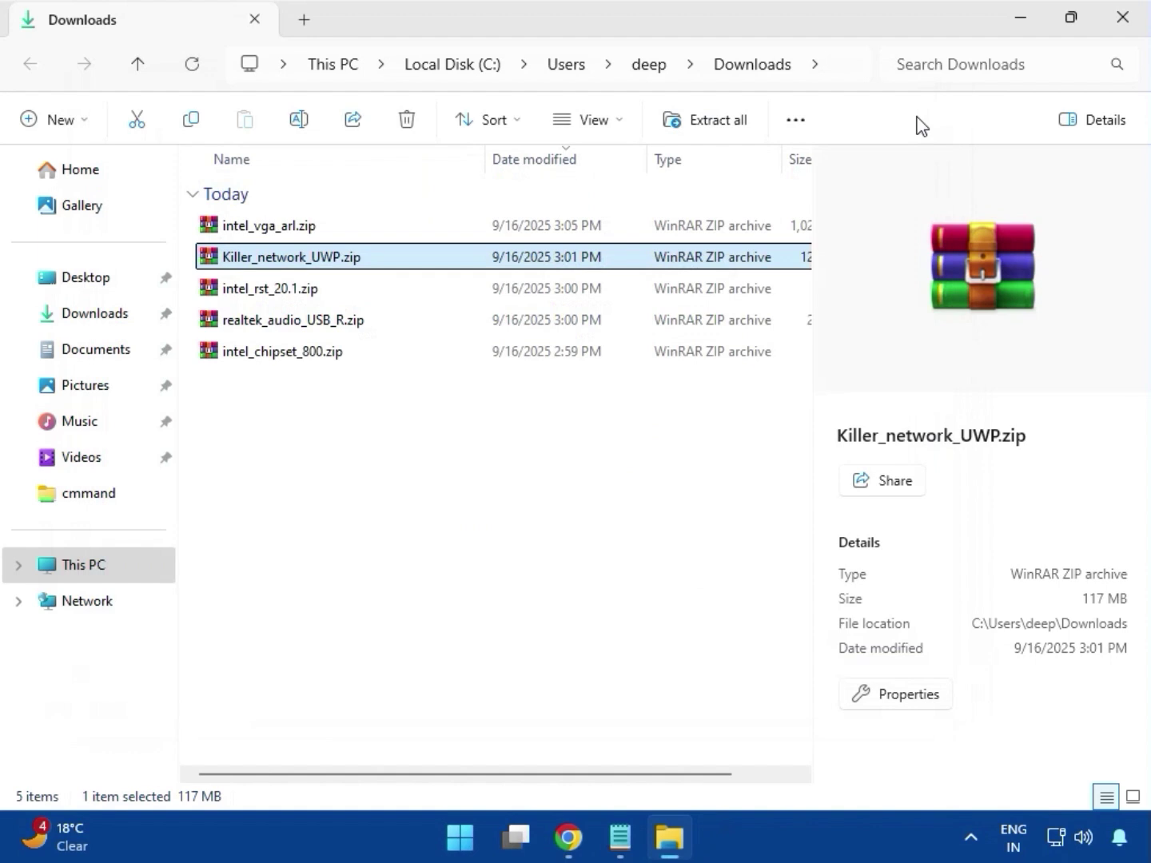
Run SetupRST.exe from the Intel Rapid Storage Technology Driver_20.2.1.1016 folder in intel_rst_20.1.zip and allow it to make changes to the device.
left_click(267, 298)
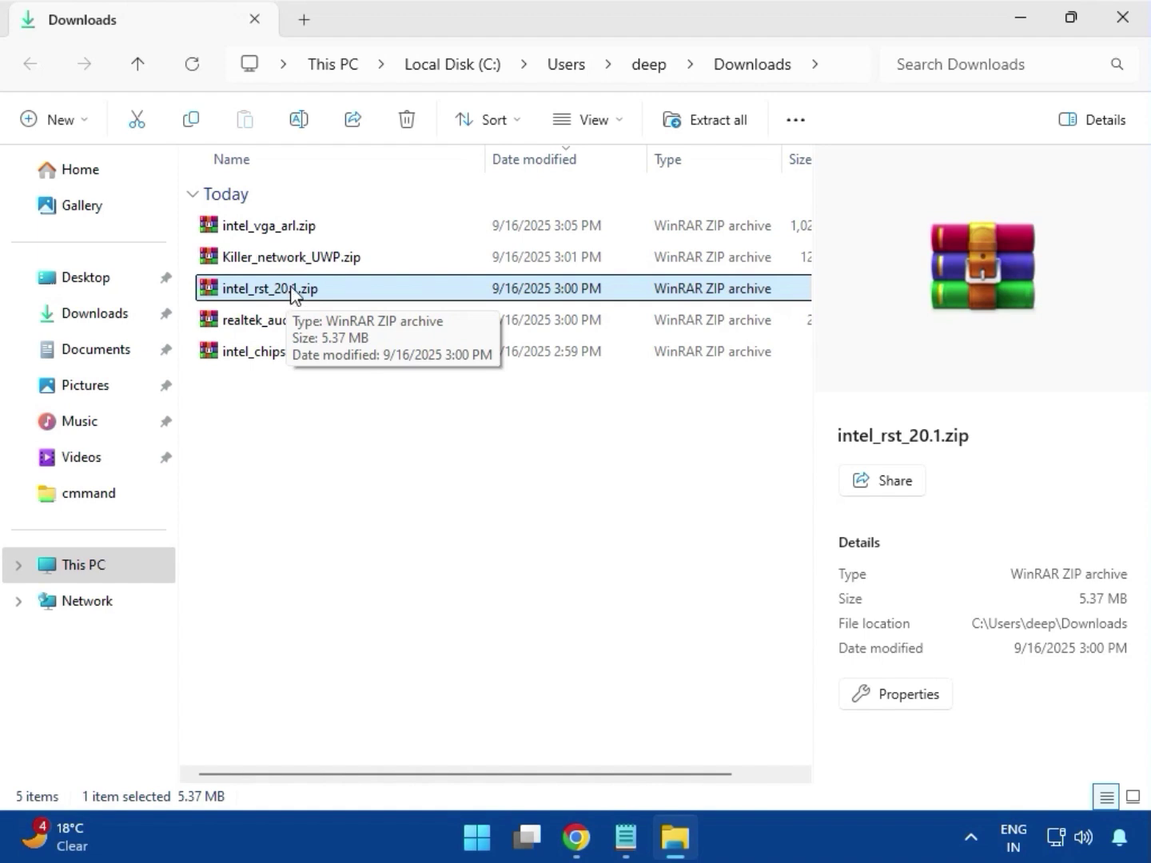
double_click(292, 289)
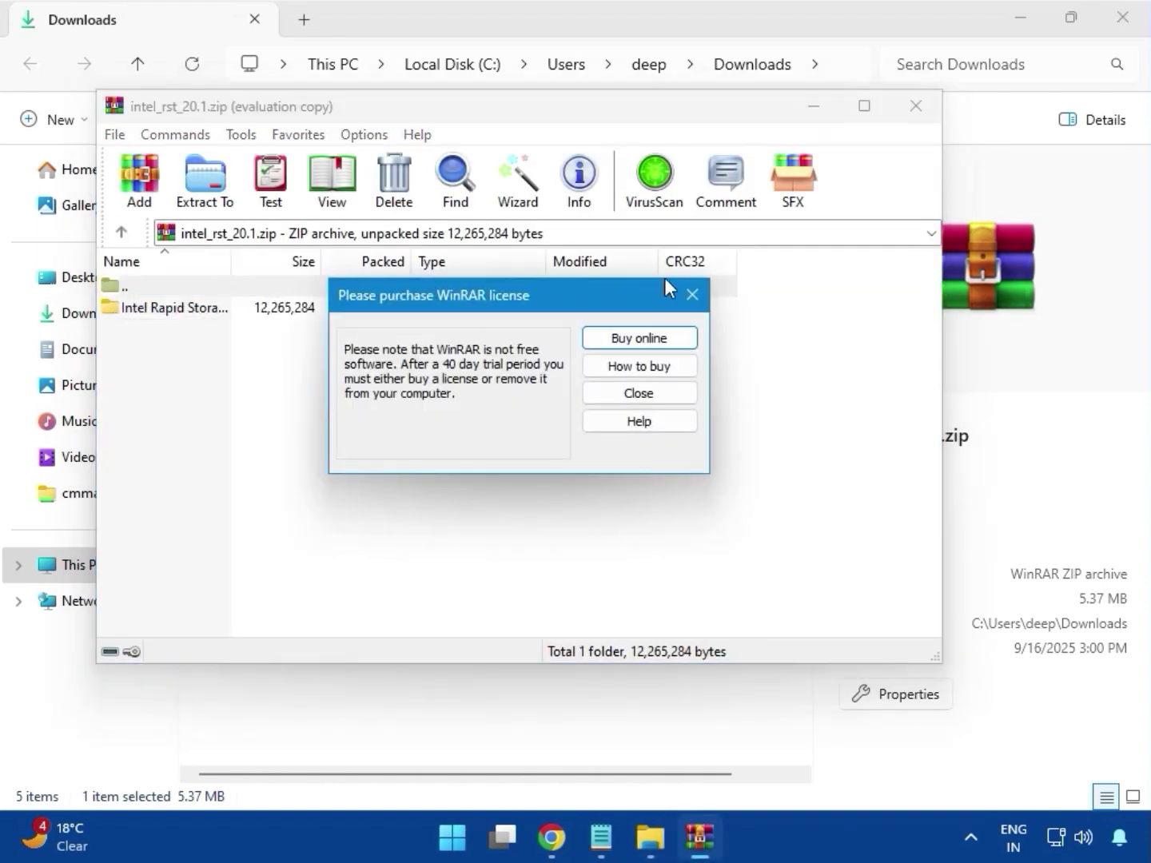
left_click(691, 295)
left_click_drag(231, 265, 411, 264)
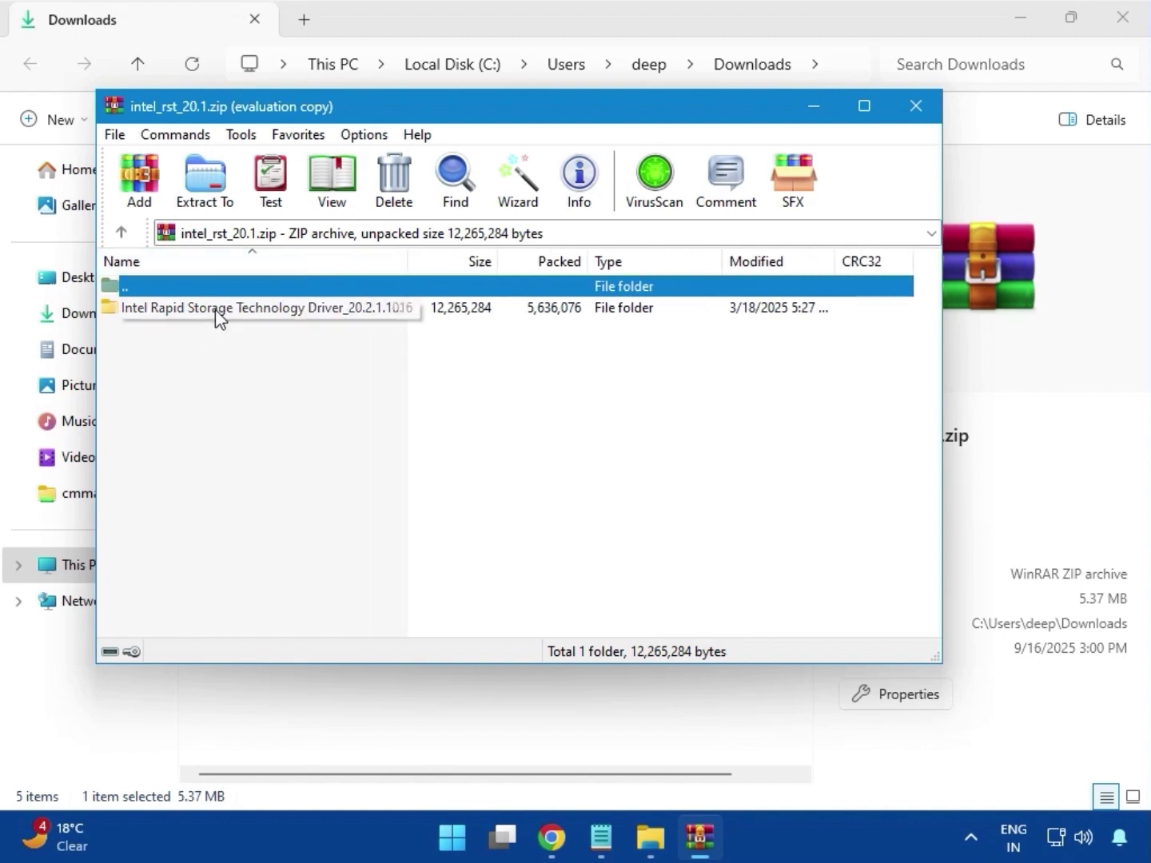
double_click(249, 311)
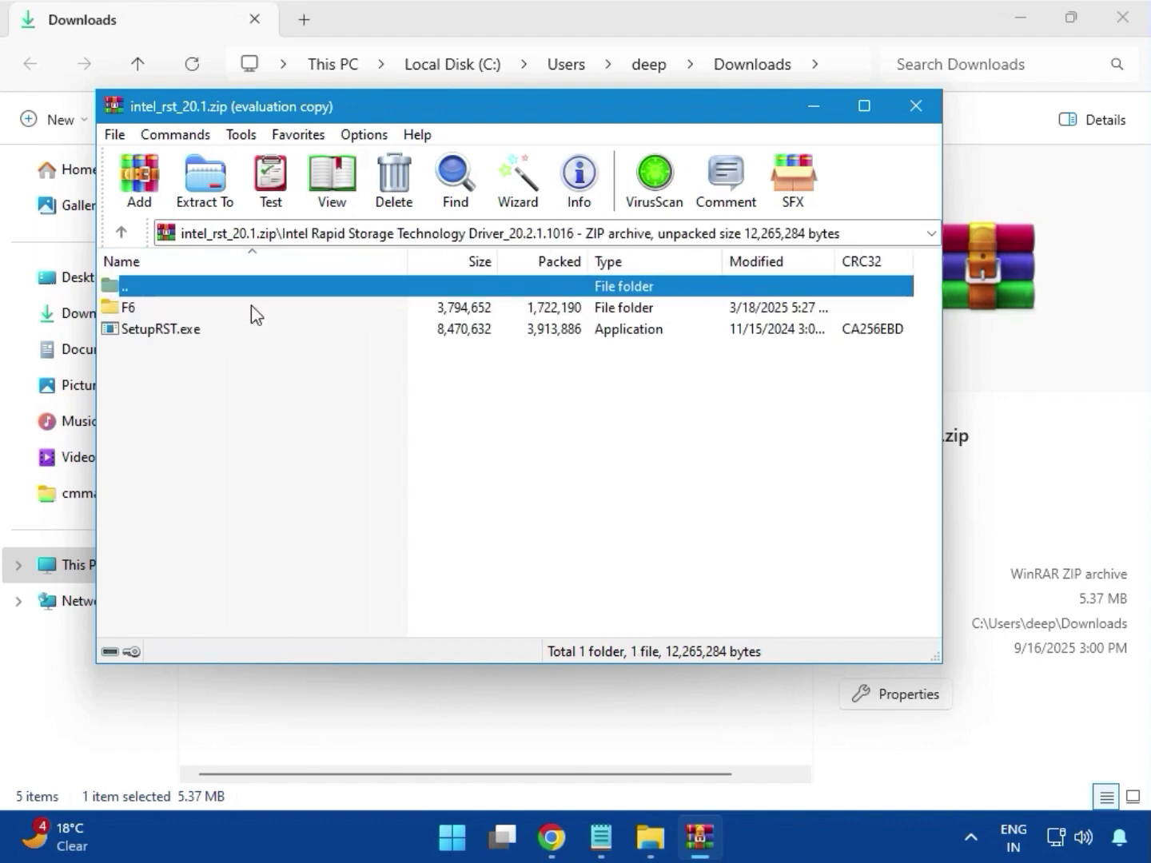
double_click(207, 334)
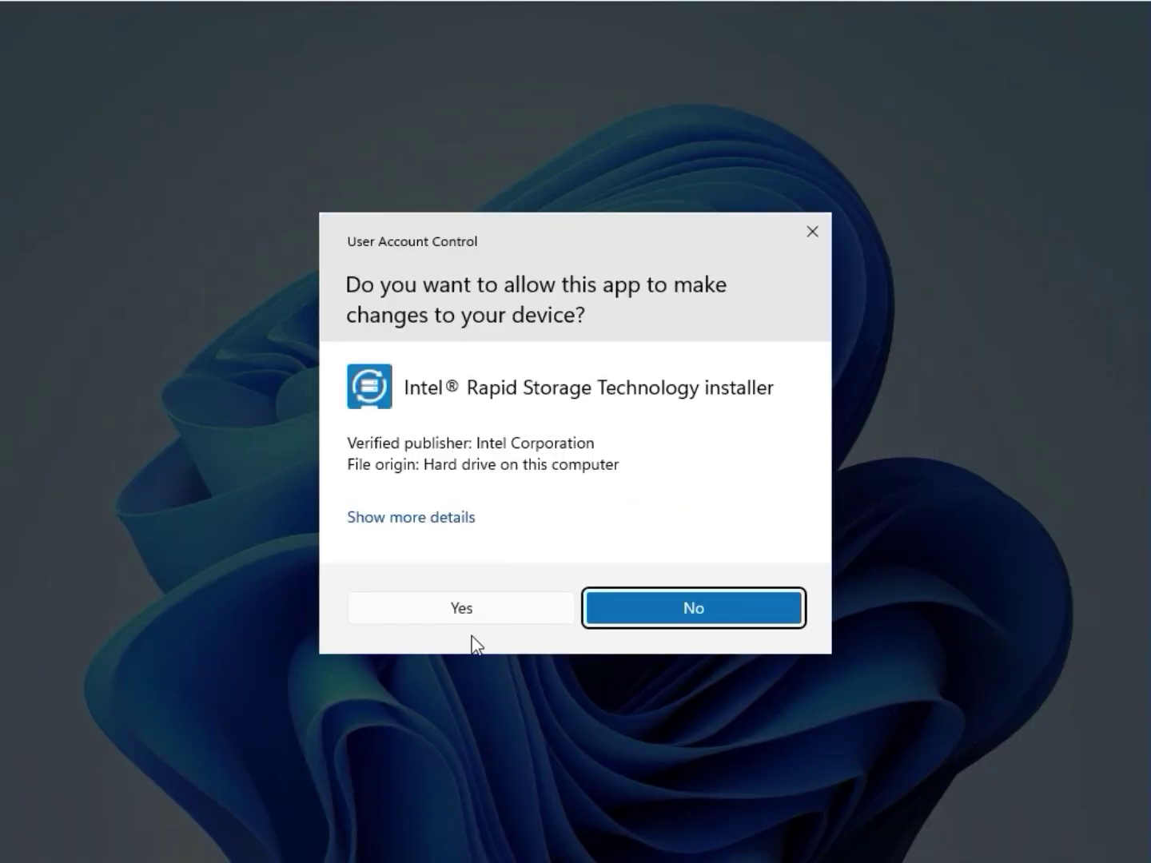
left_click(475, 606)
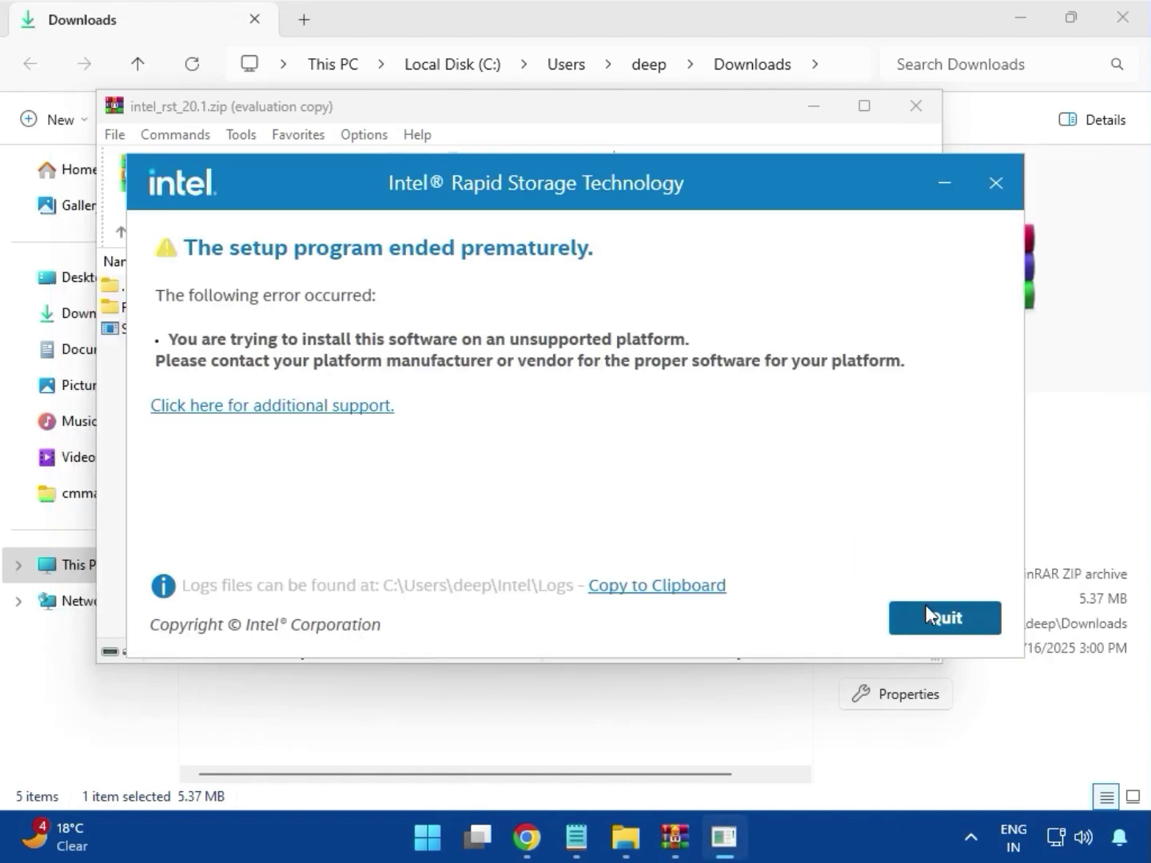
Quit the Intel Rapid Storage Technology setup and close the intel_rst_20.1.zip archive.
left_click(924, 605)
left_click(916, 108)
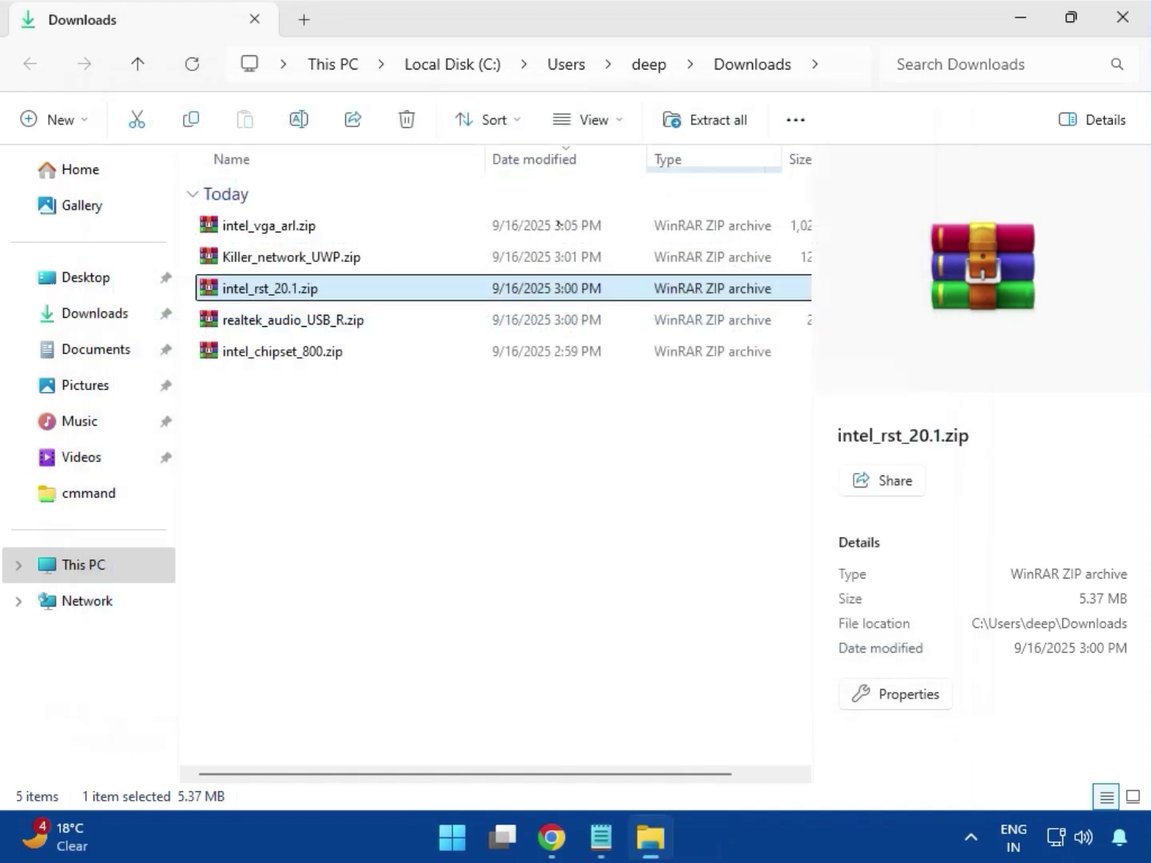
Open realtek_audio_USB_R.zip, dismiss the WinRAR license reminder, and enter the Realtek USB Universal Driver folder.
left_click(330, 326)
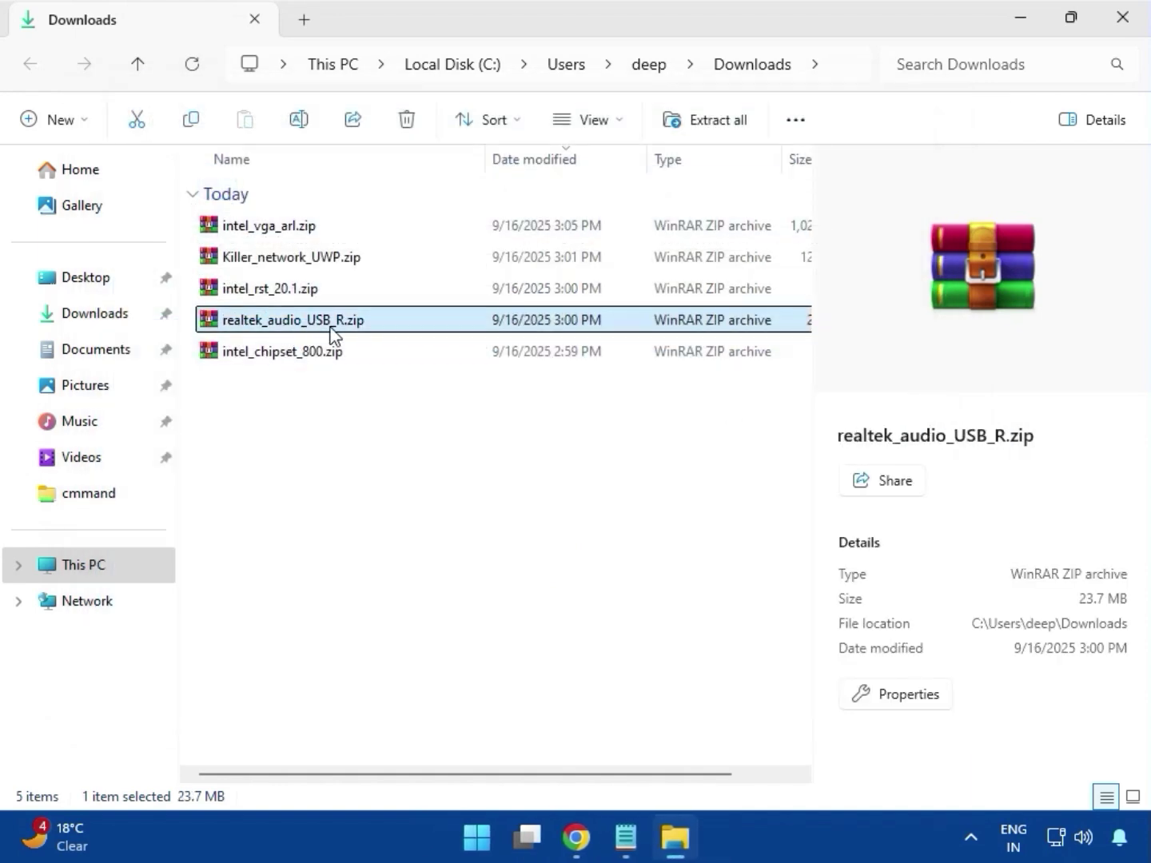
double_click(306, 322)
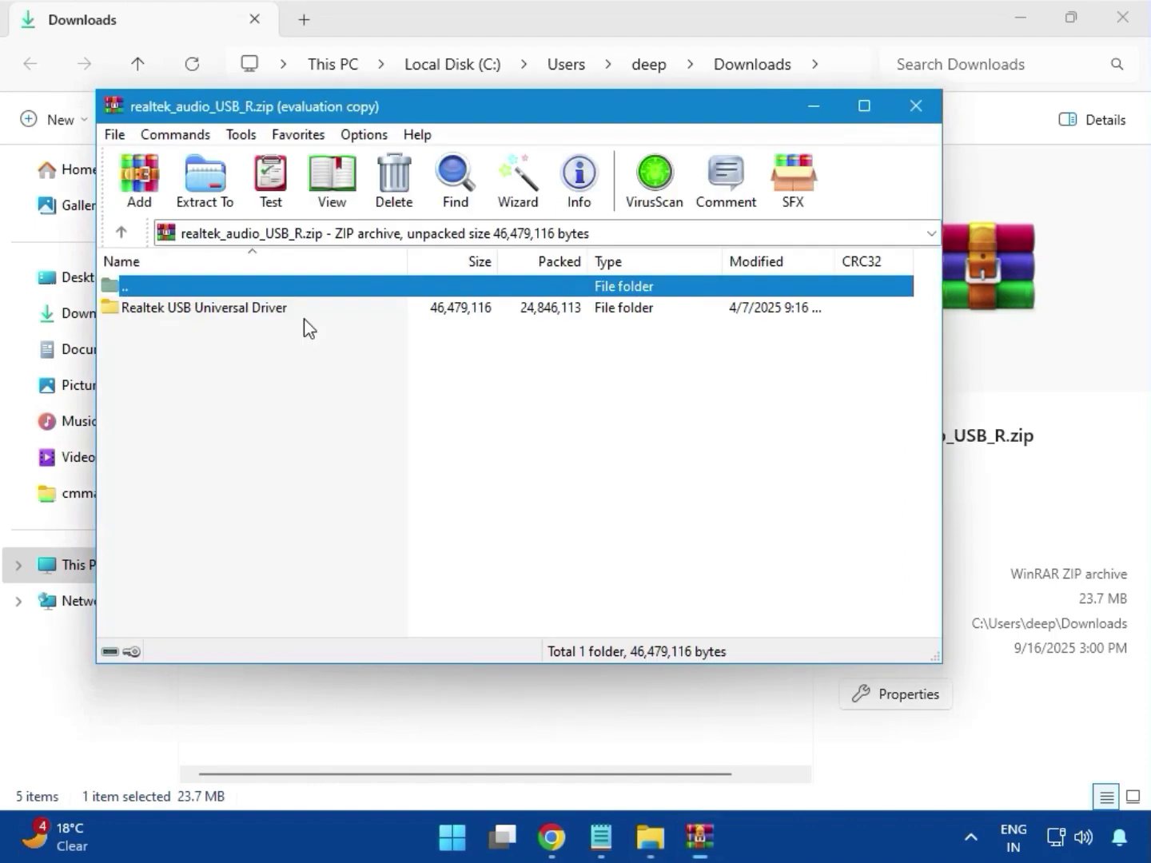
left_click(230, 321)
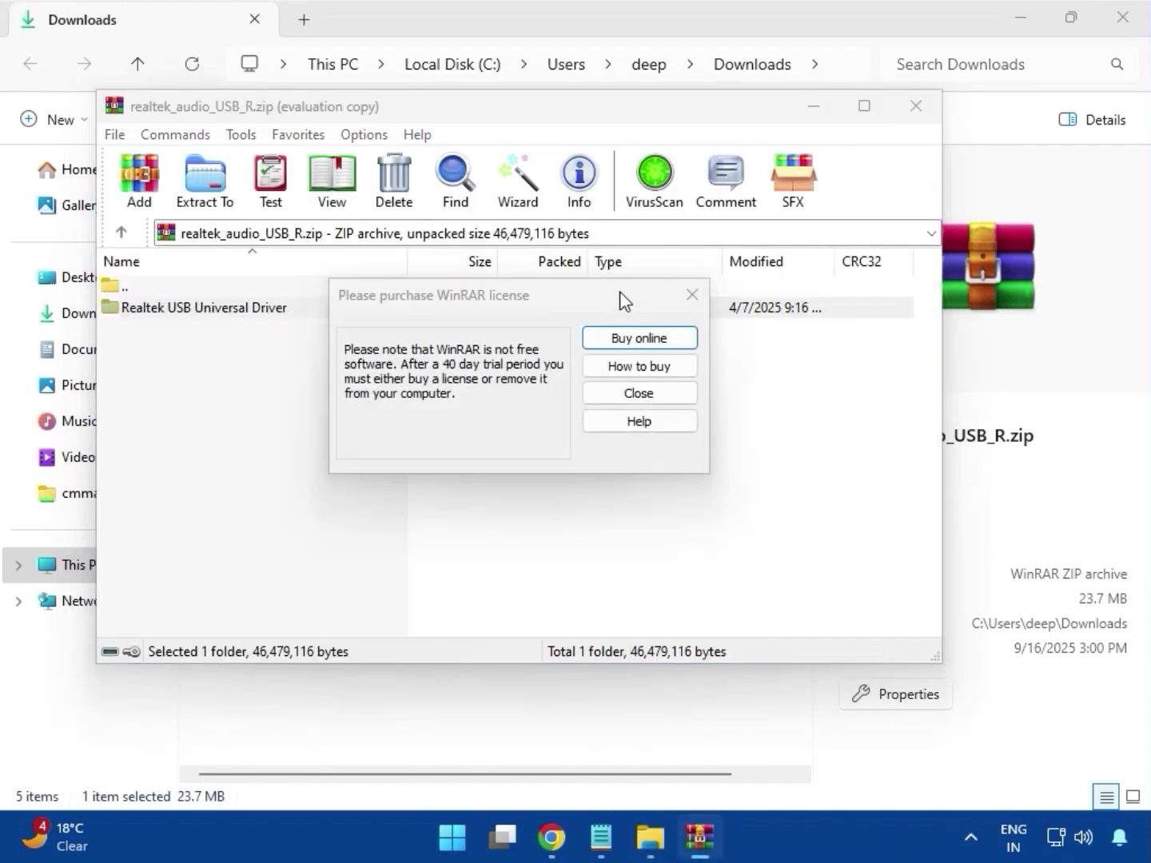
left_click(690, 298)
double_click(246, 318)
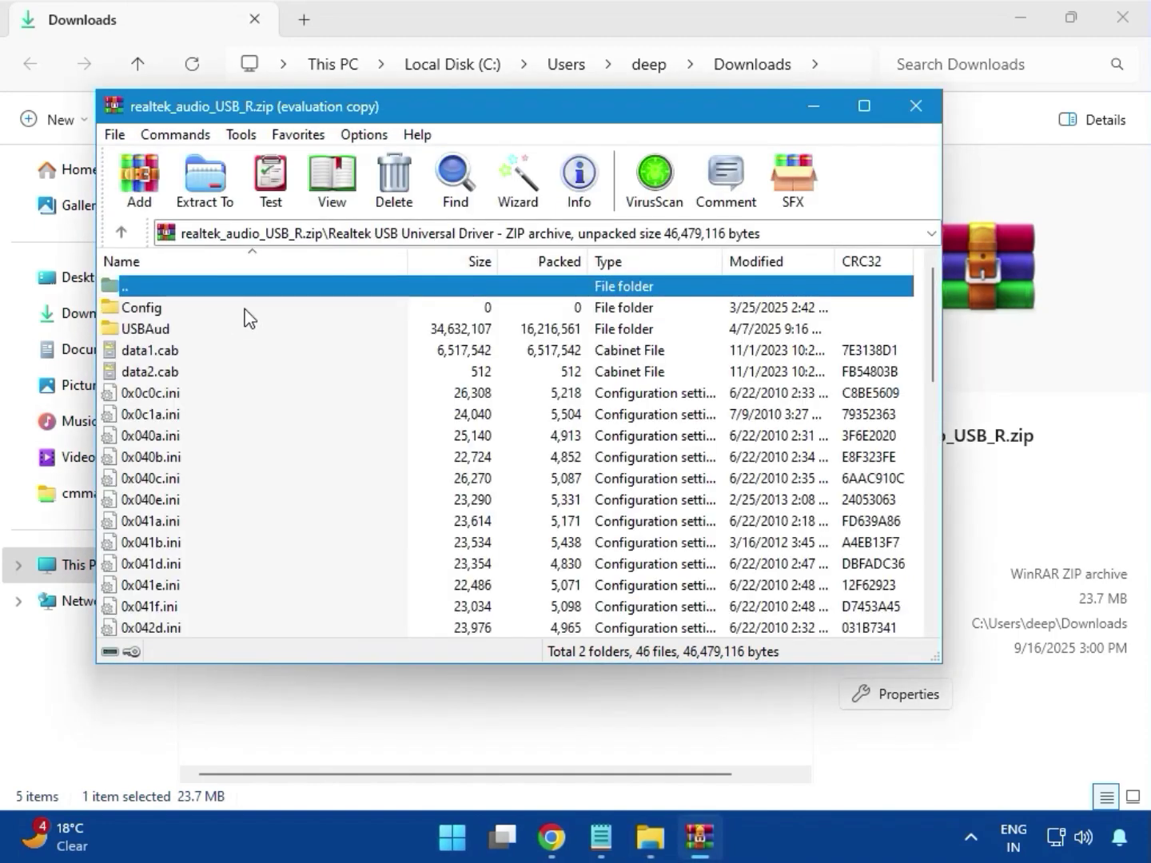
Run setup.exe from the Realtek USB Universal Driver folder and allow InstallScript Setup Launcher Unicode to make changes to the device.
scroll(232, 447, "down", 11)
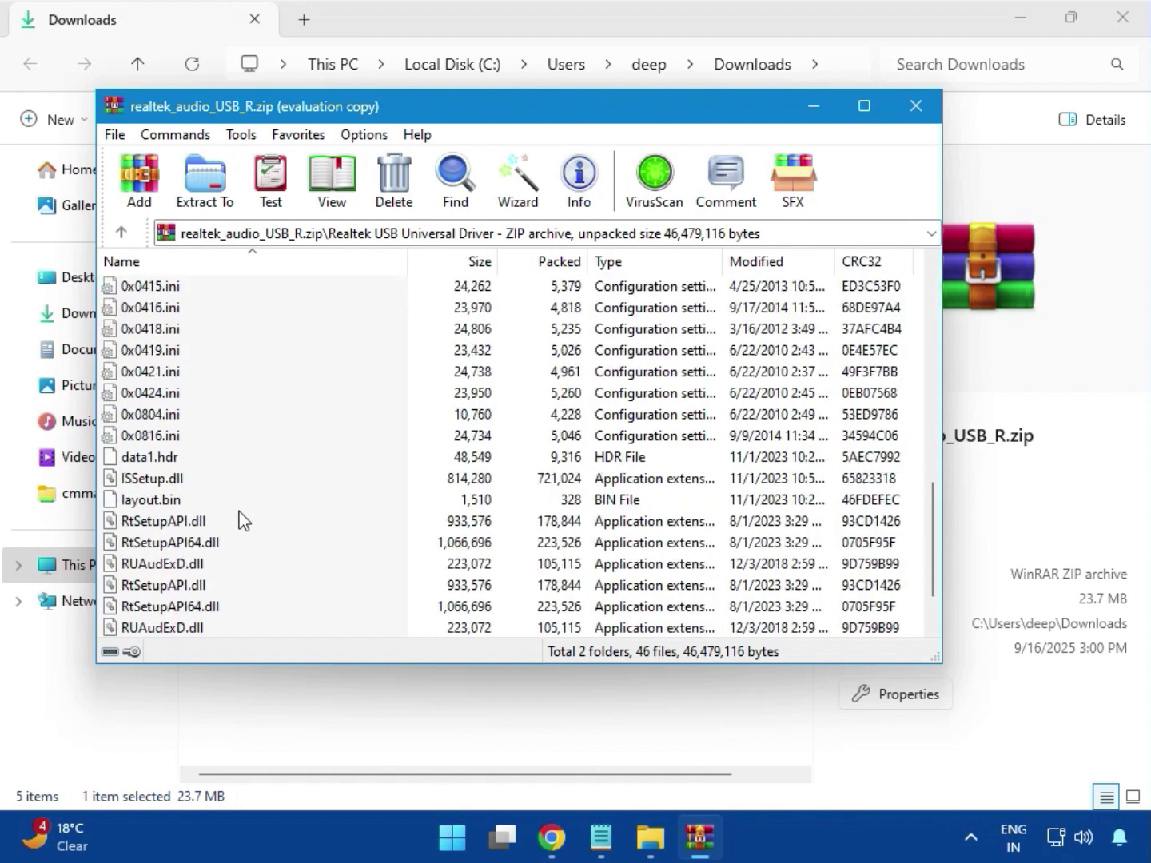
left_click(160, 522)
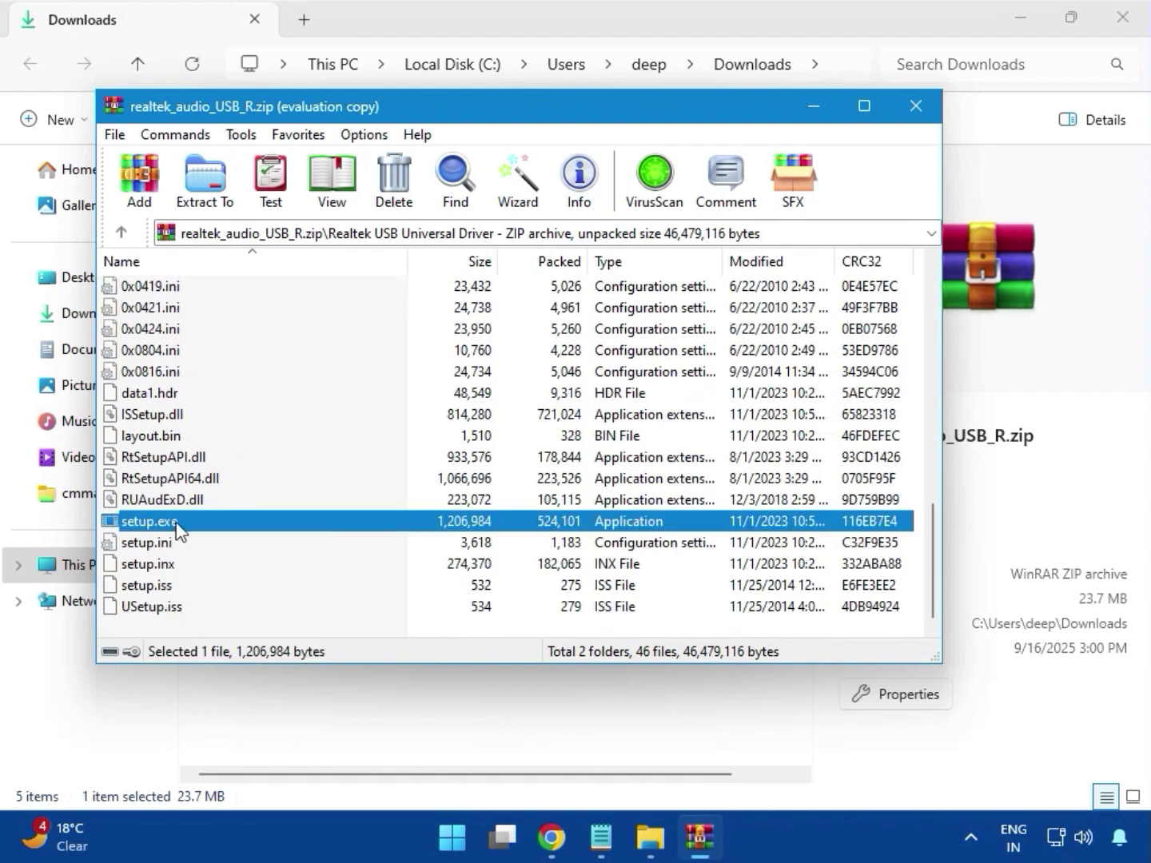
double_click(216, 520)
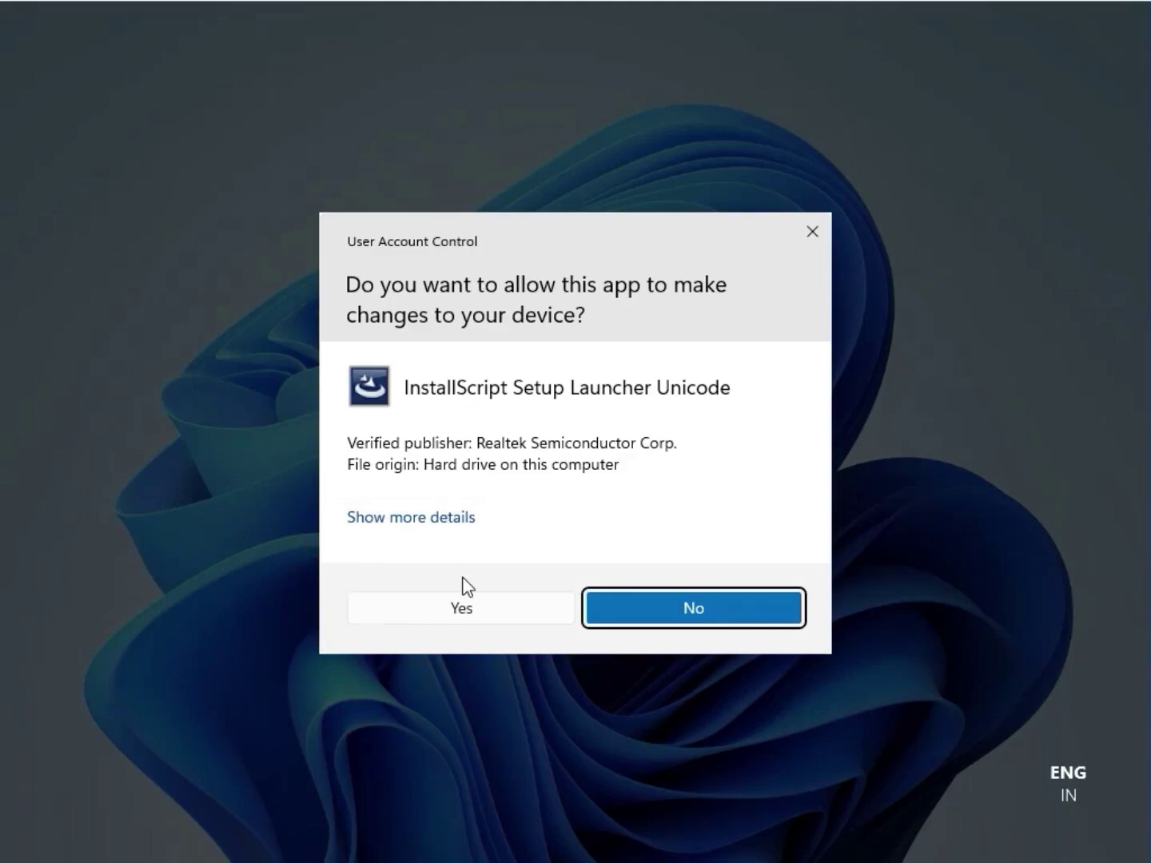
left_click(478, 610)
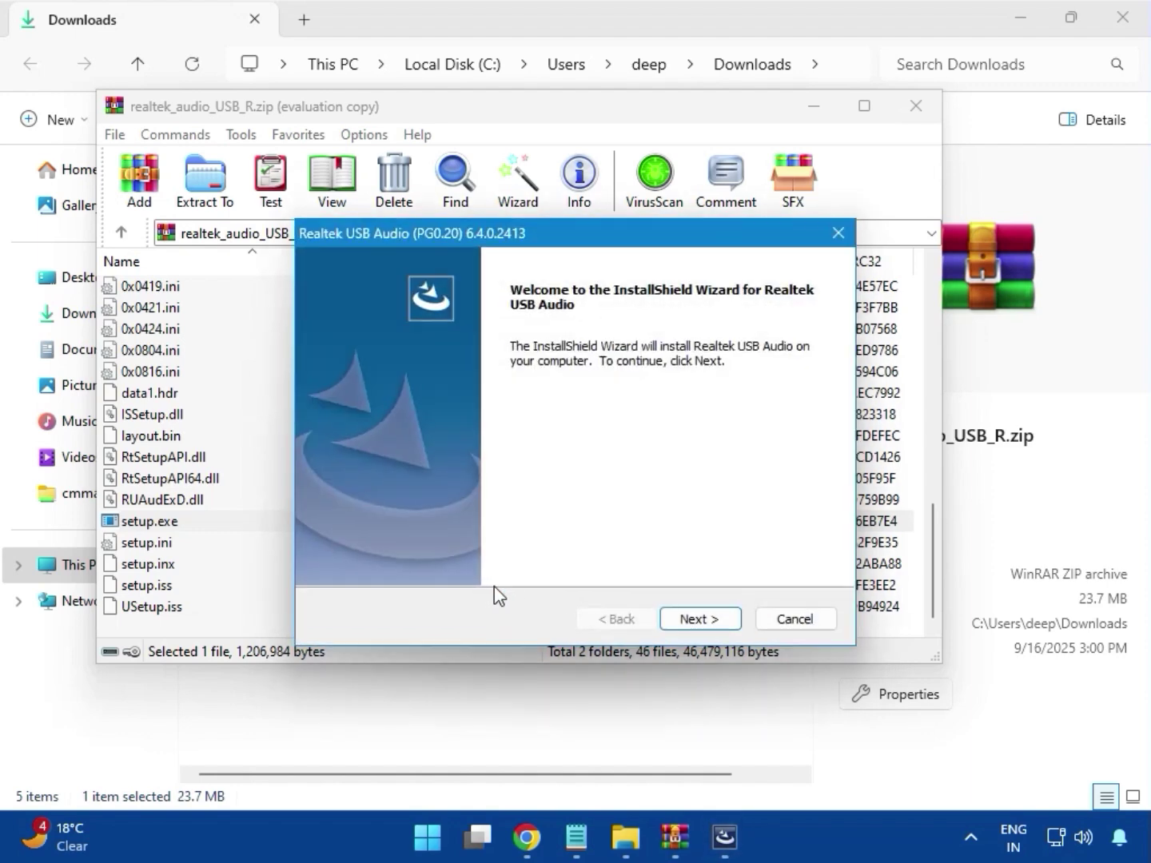
Install Realtek USB Audio, finish the wizard without restarting the computer immediately, and close the realtek_audio_USB_R.zip archive.
left_click(698, 619)
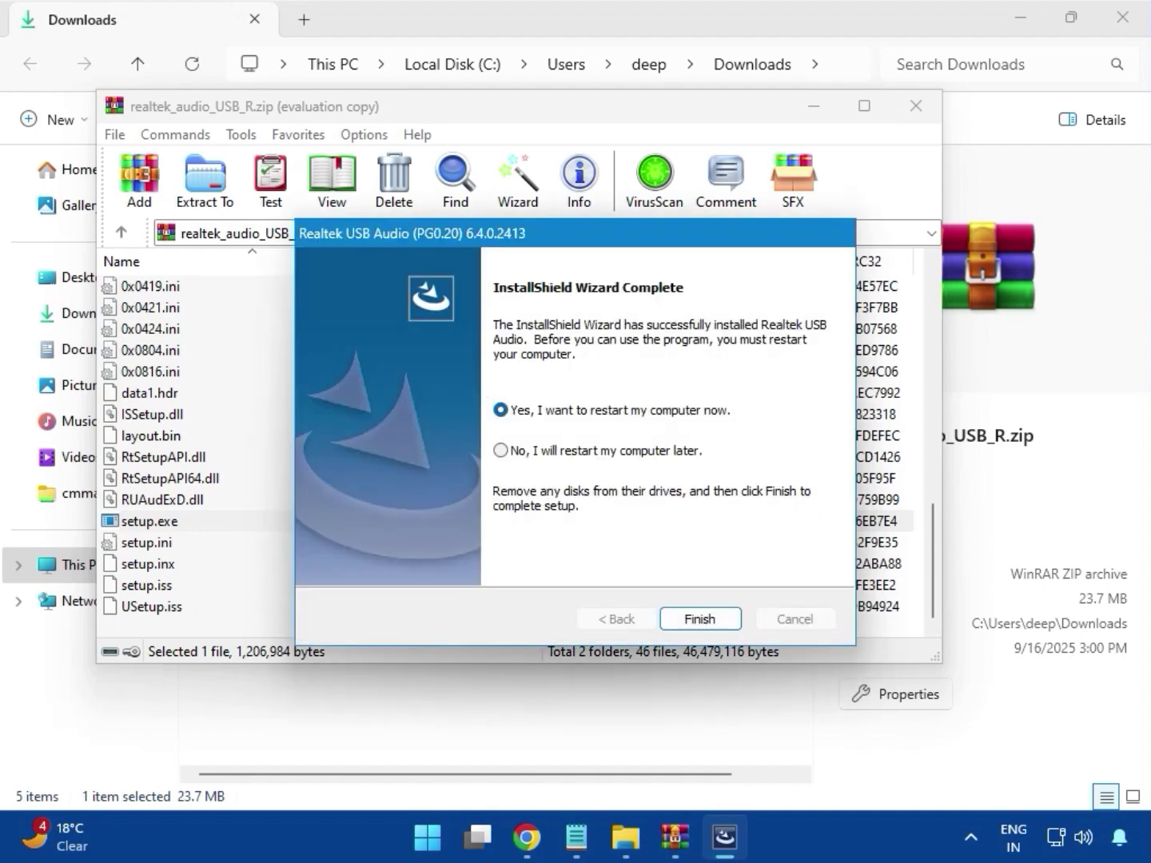
left_click(500, 450)
left_click(718, 621)
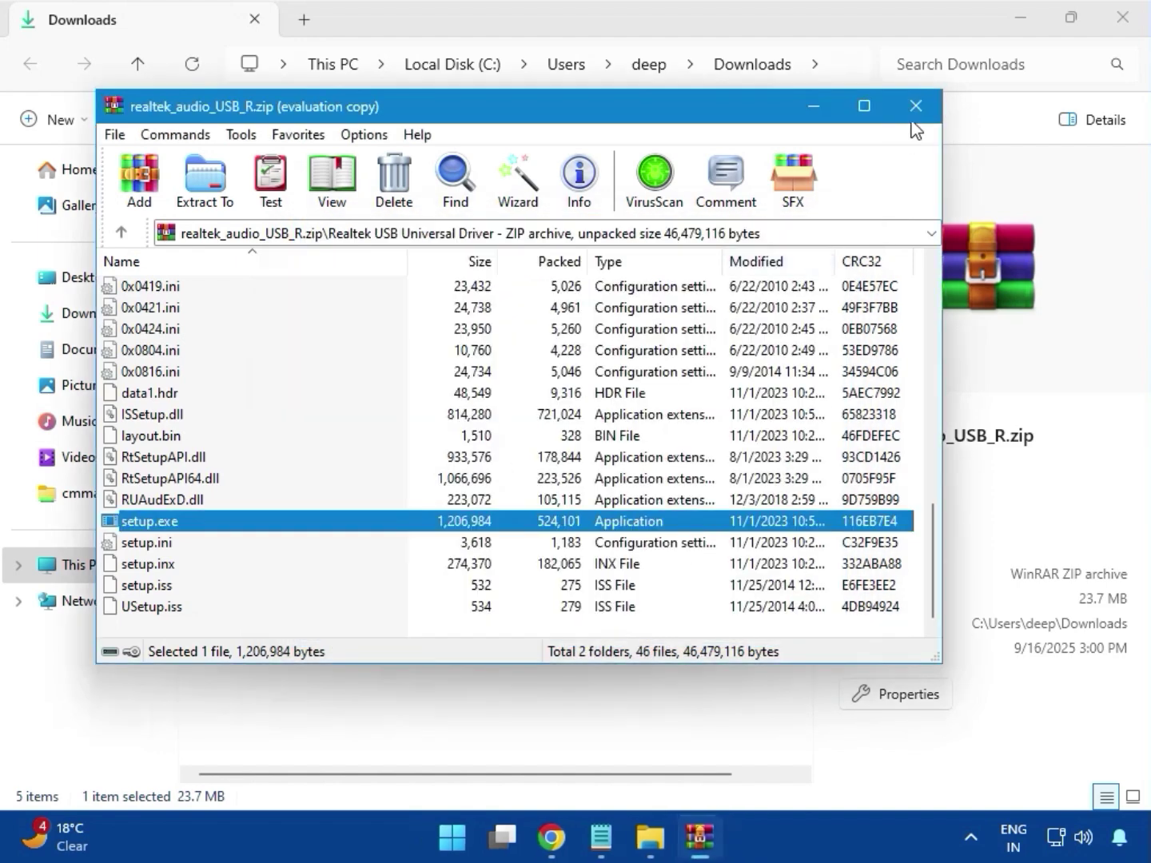
left_click(917, 107)
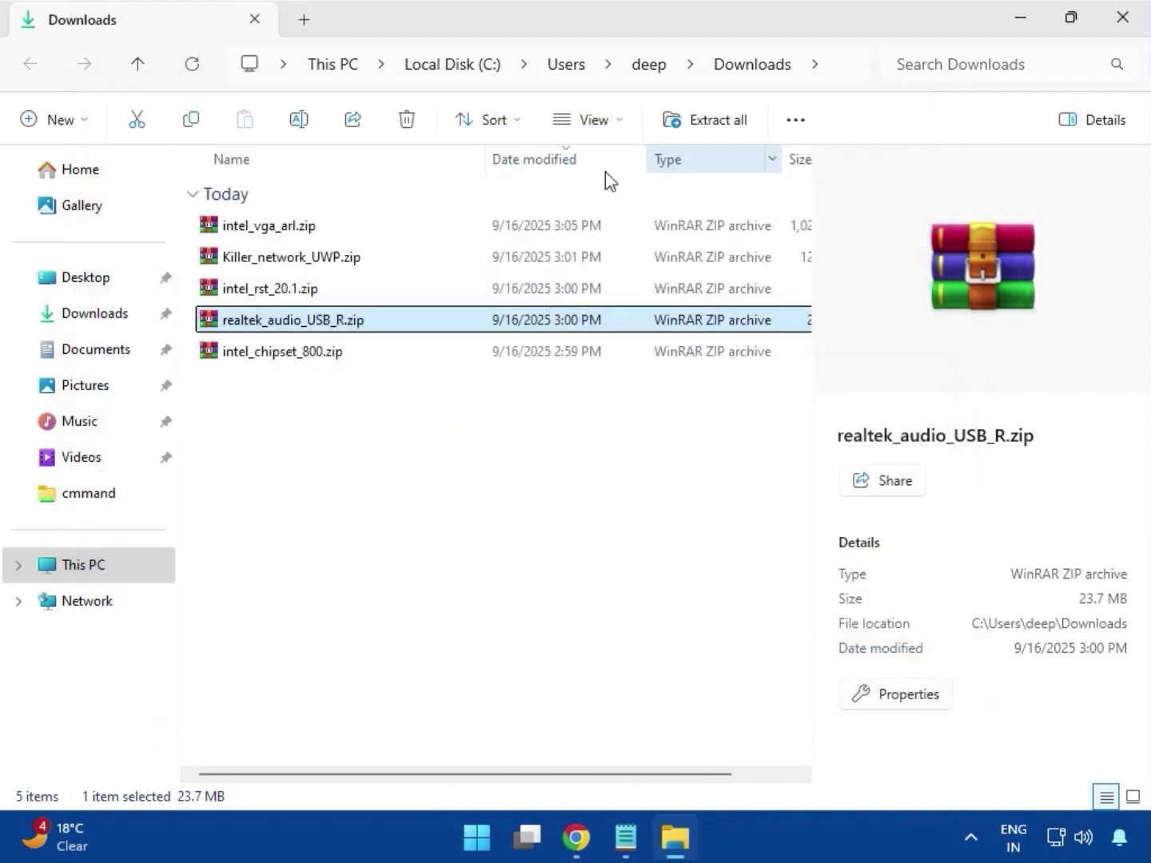
Open intel_chipset_800.zip, dismiss the WinRAR license reminder, and enter the Intel Chipset Driver_10.1.20062.8627 folder.
double_click(312, 353)
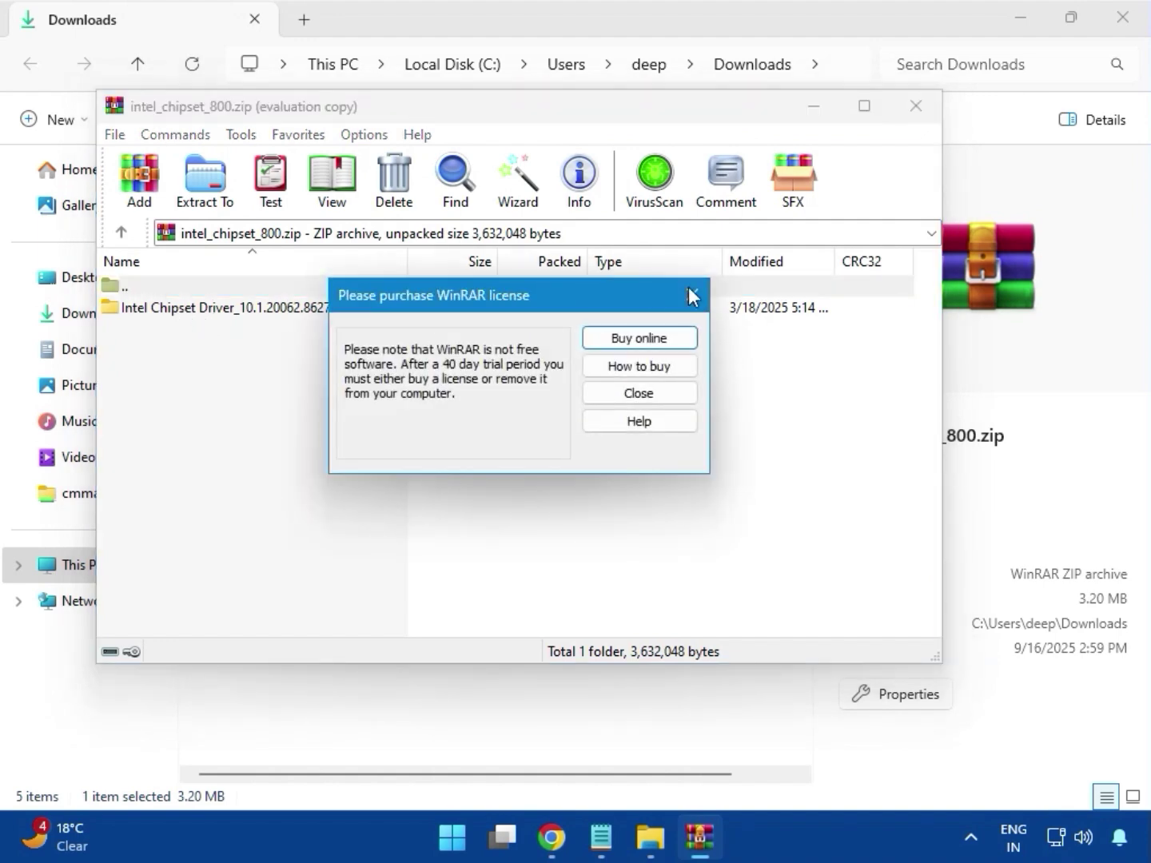
left_click(689, 292)
left_click(191, 315)
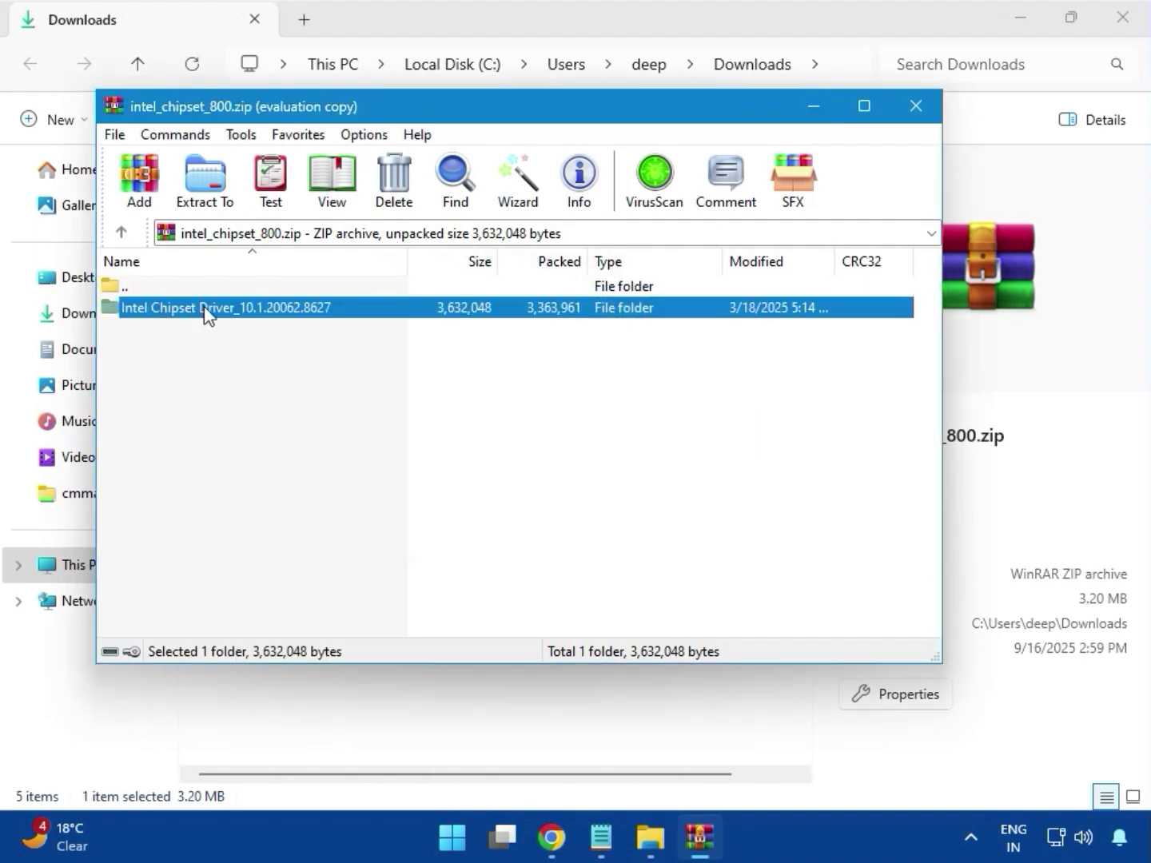
double_click(204, 312)
Run SetupChipset.exe from the Intel Chipset Driver_10.1.20062.8627 folder.
left_click(156, 316)
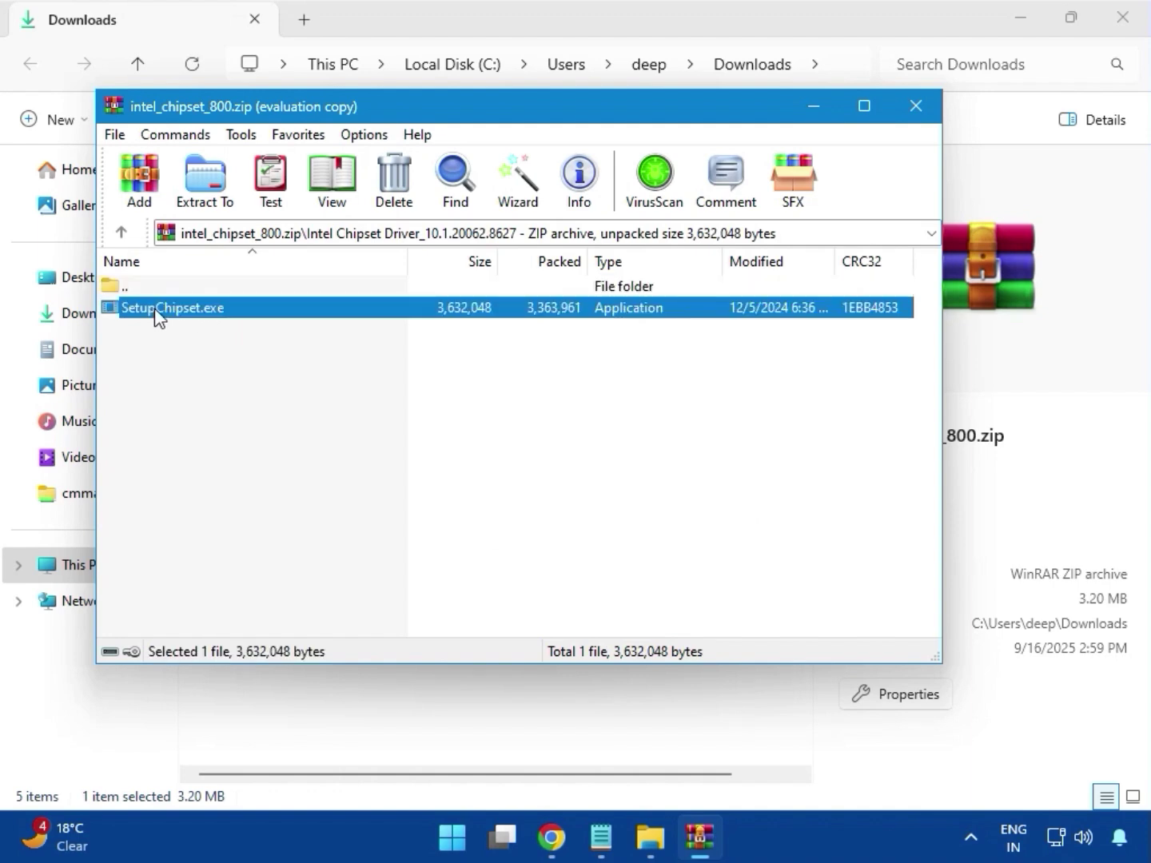
double_click(220, 316)
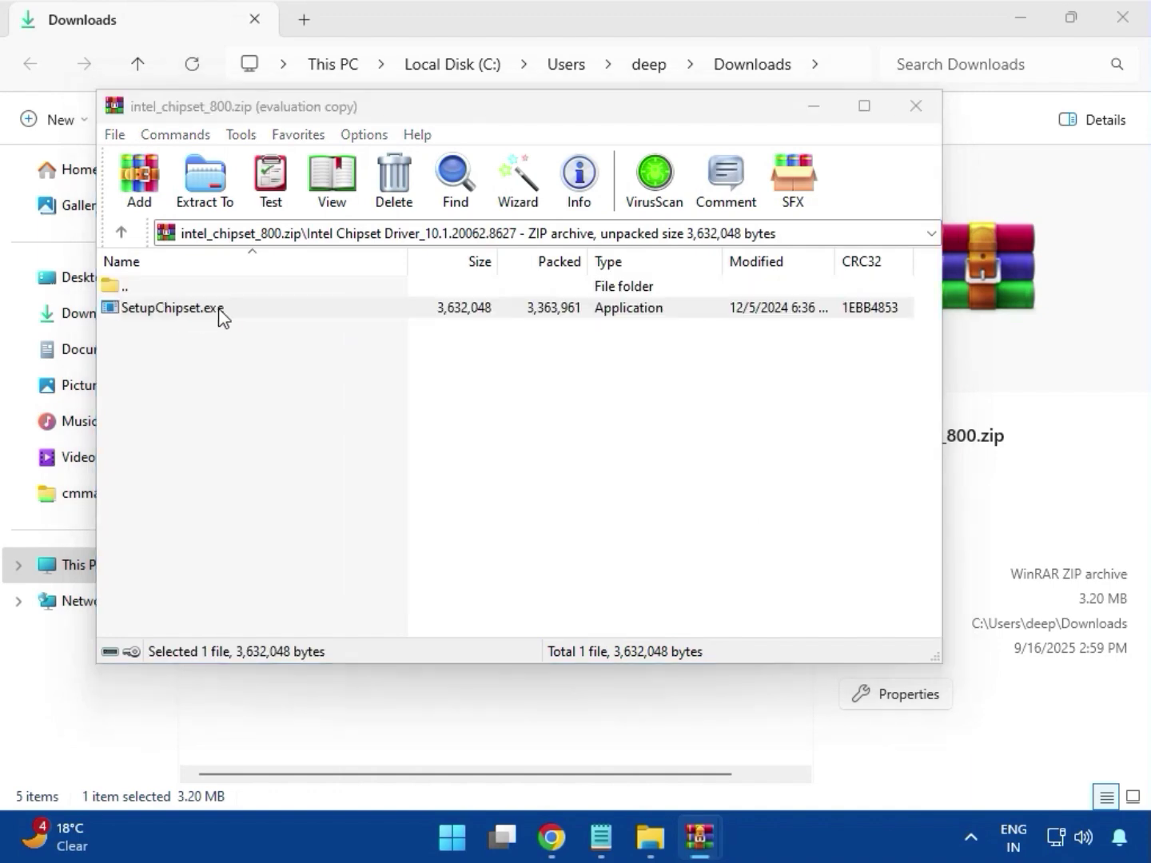
double_click(222, 316)
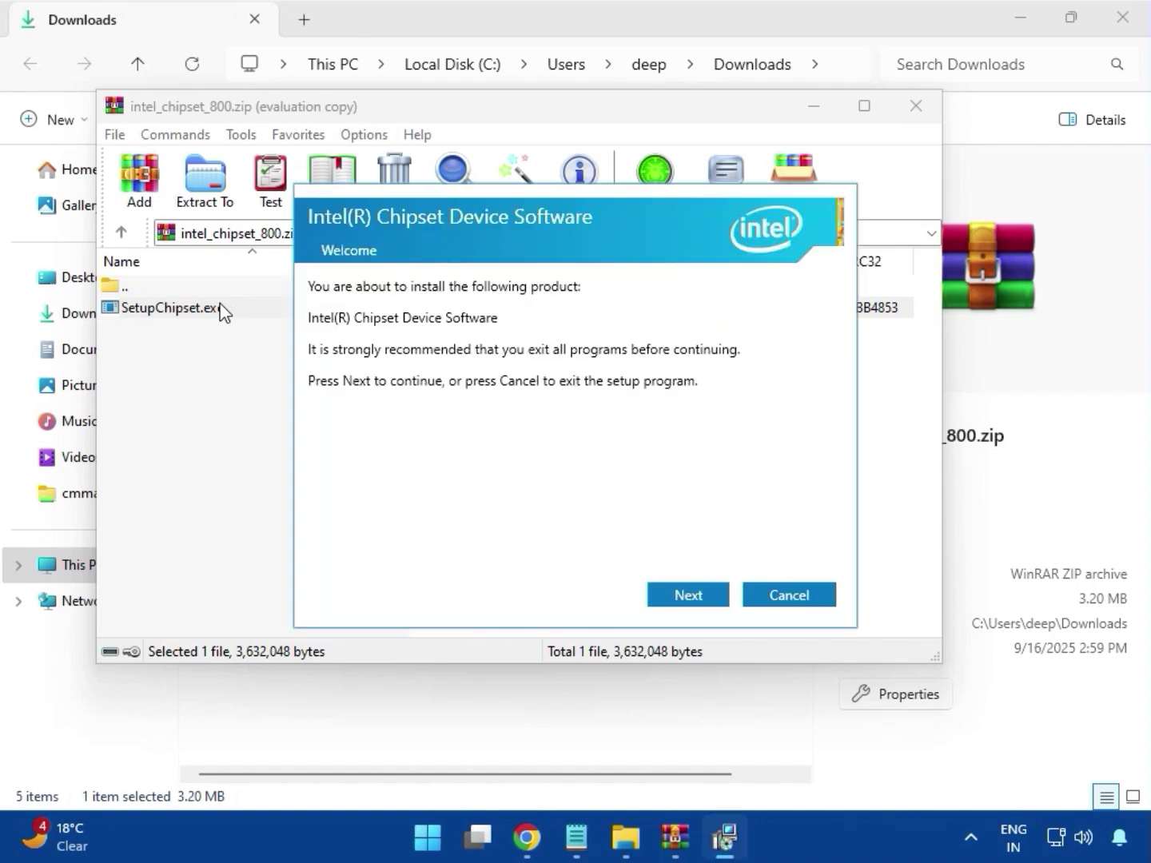
Try to install Intel(R) Chipset Device Software, allowing it to make changes to the device, and close the setup and the intel_chipset_800.zip archive.
left_click(689, 596)
left_click(701, 599)
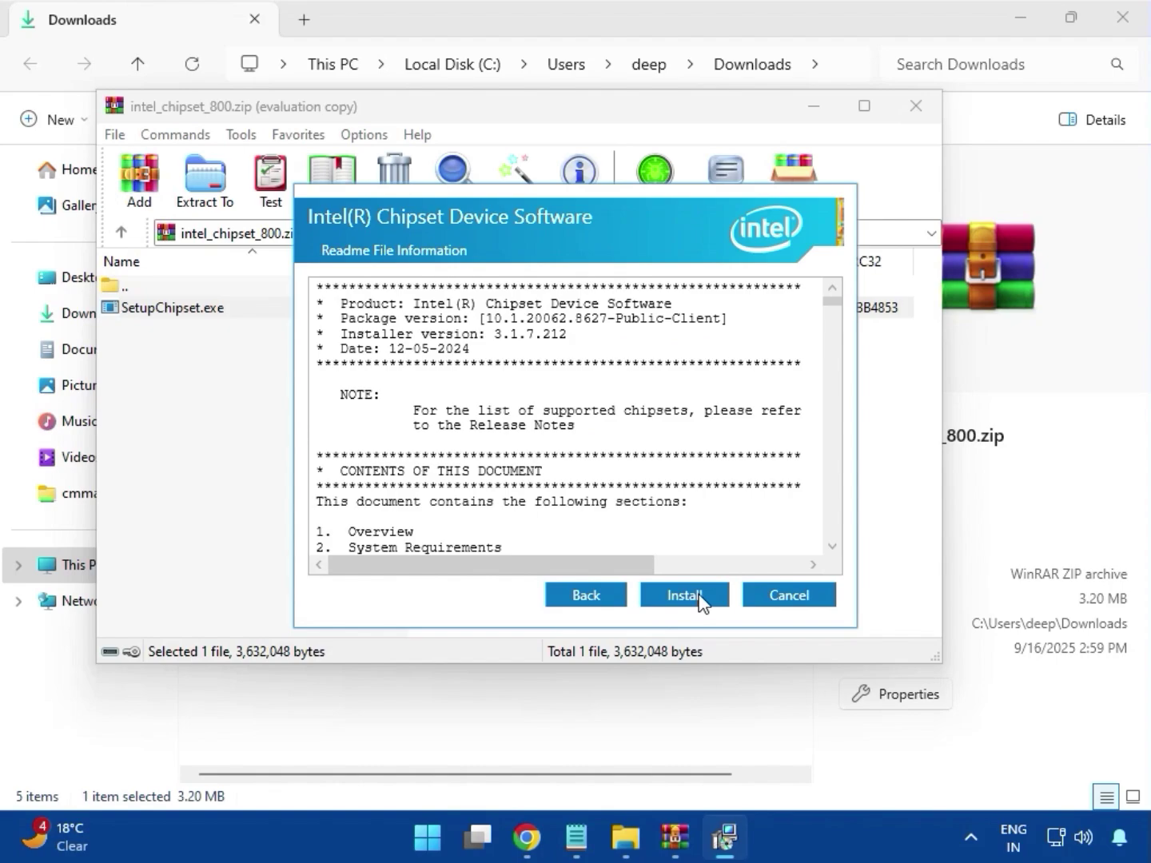
left_click(700, 595)
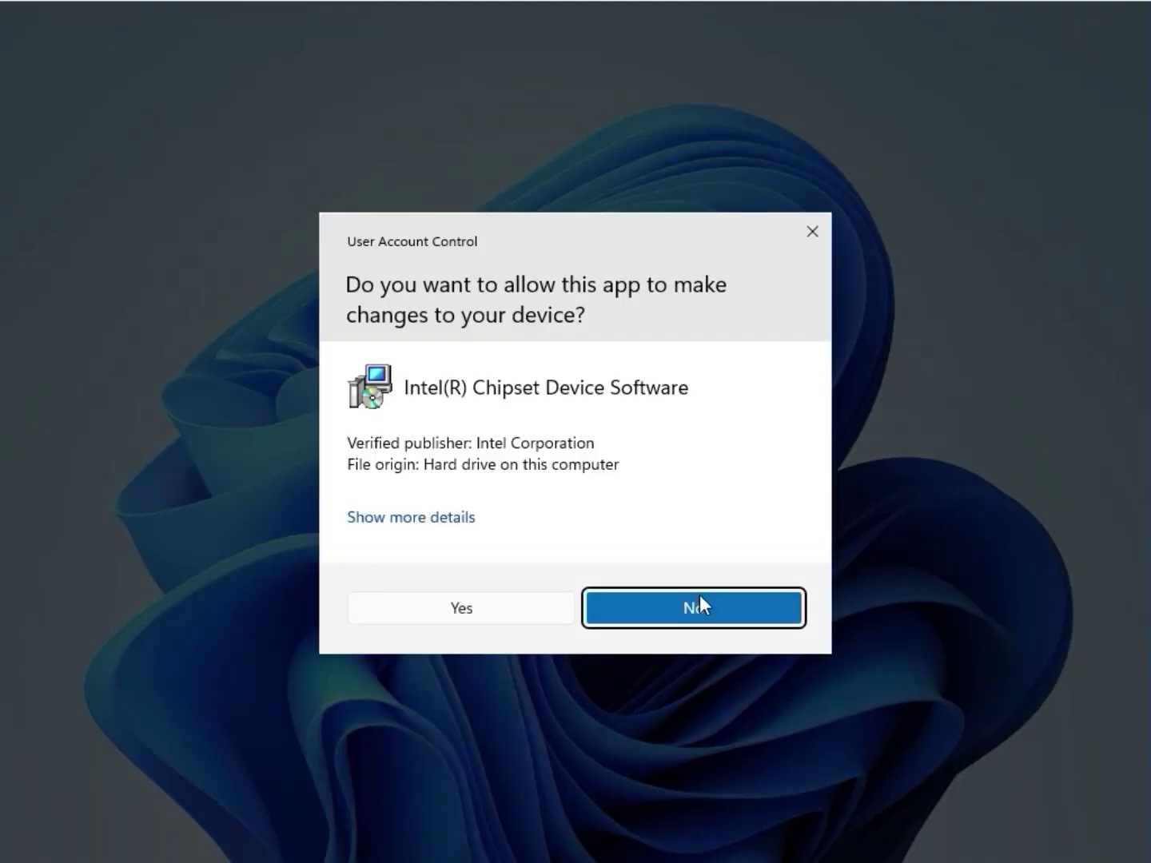
left_click(470, 615)
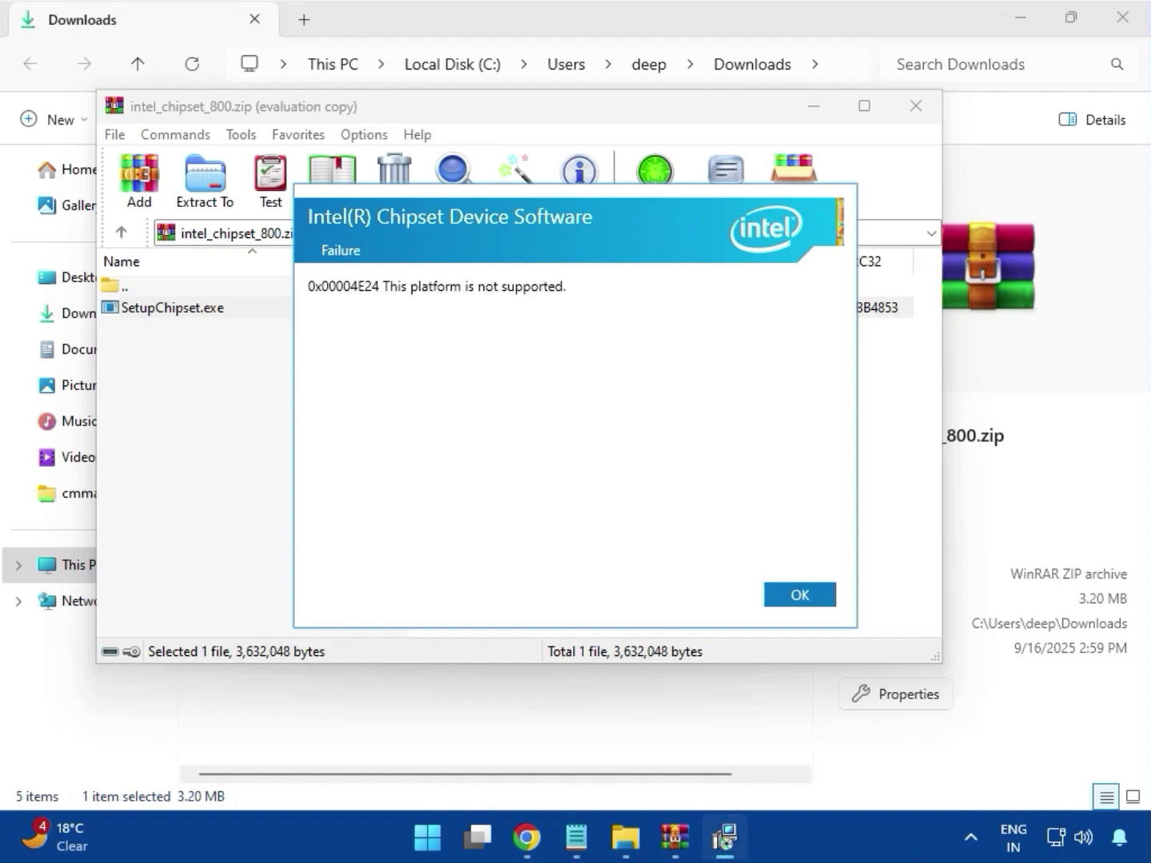
left_click(800, 596)
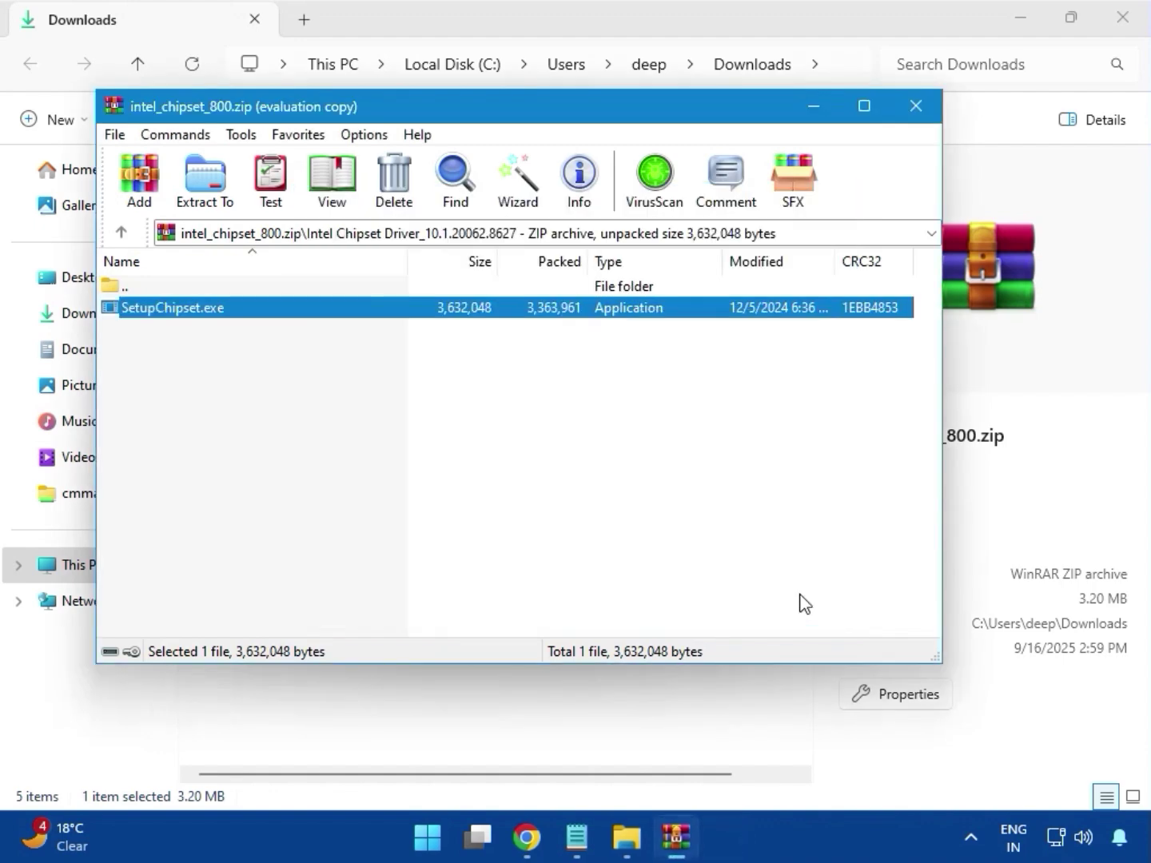
left_click(917, 111)
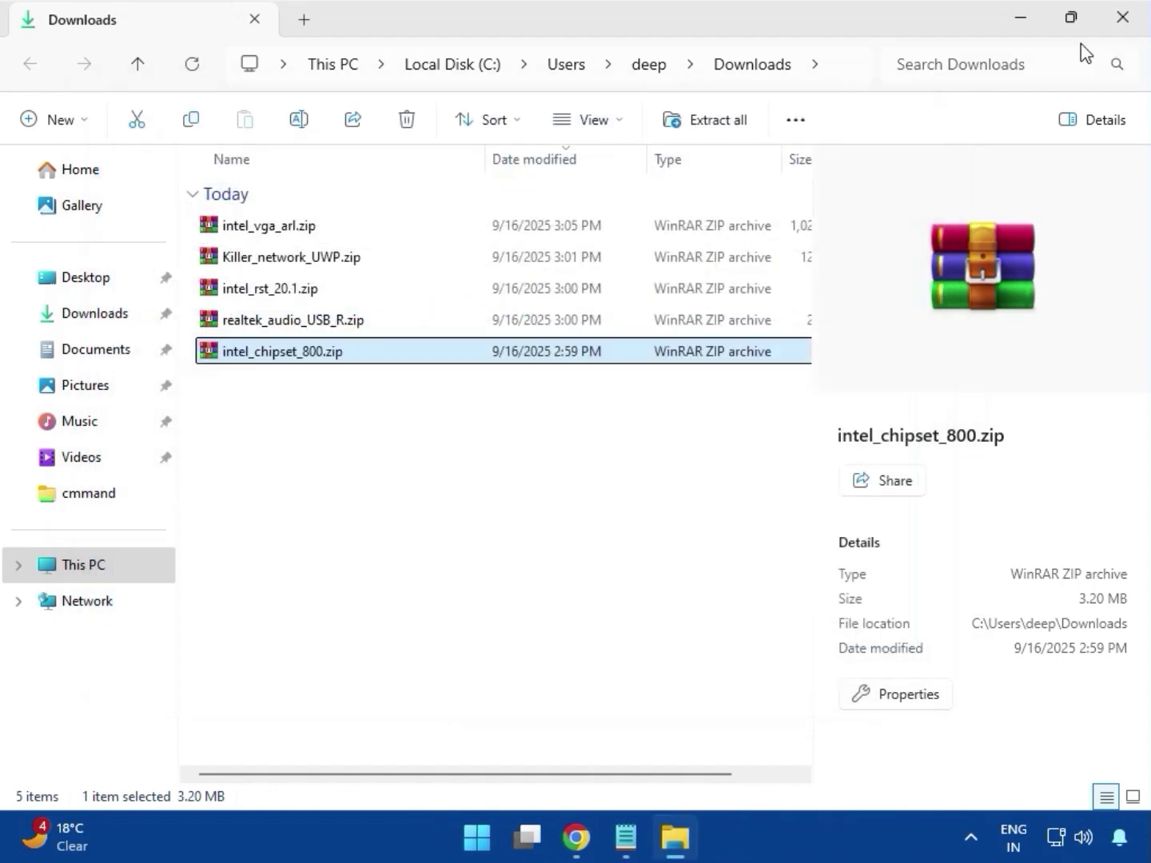